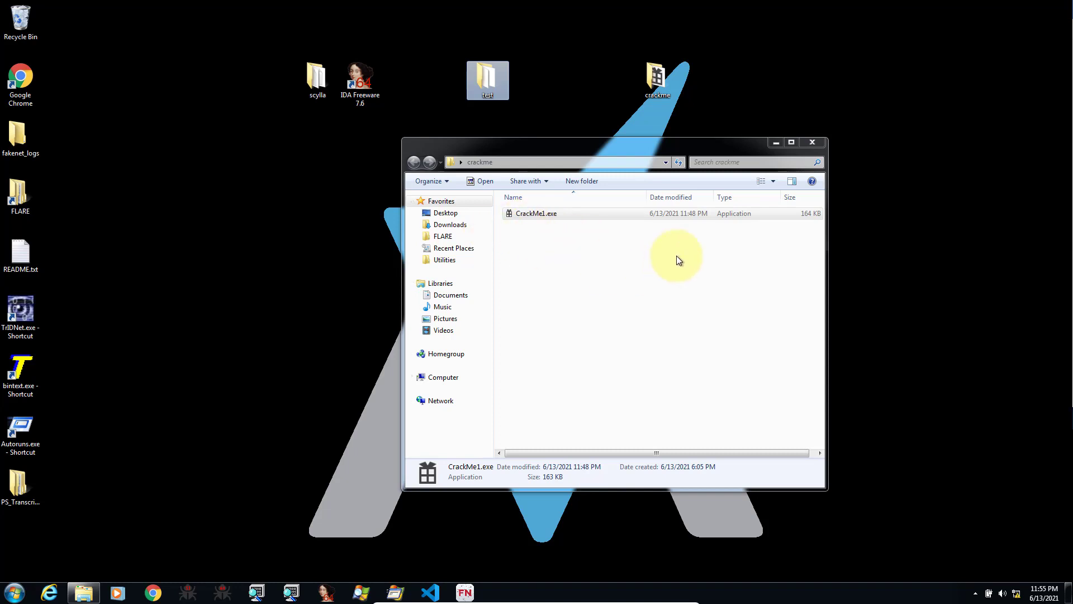
Step: Open the crackme folder from the desktop in Explorer to reveal CrackMe1.exe
{"action": "left_click", "coordinate": [656, 82]}
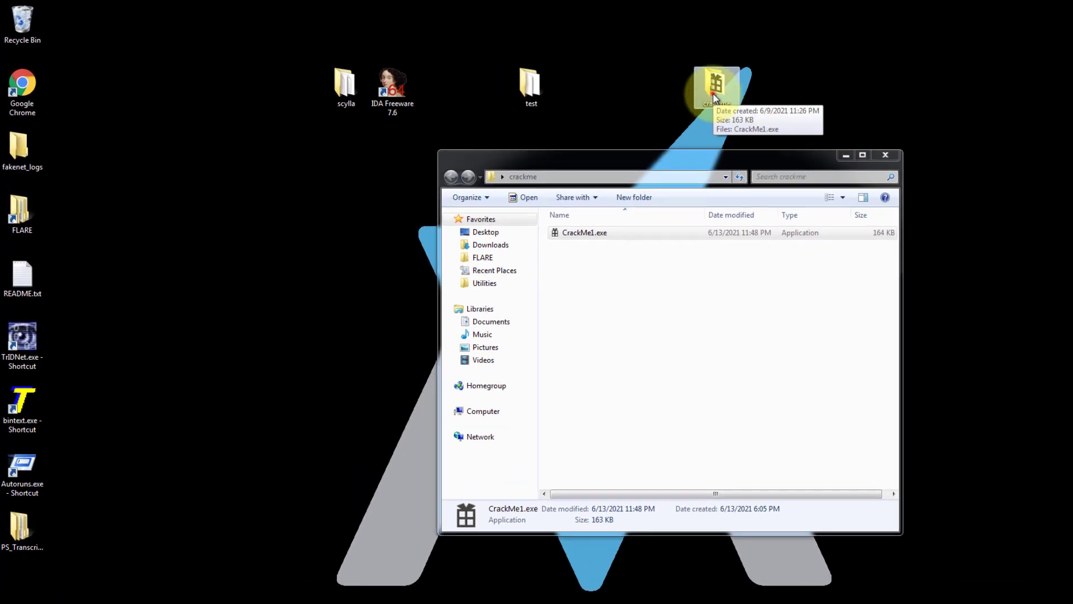
{"action": "double_click", "coordinate": [713, 93]}
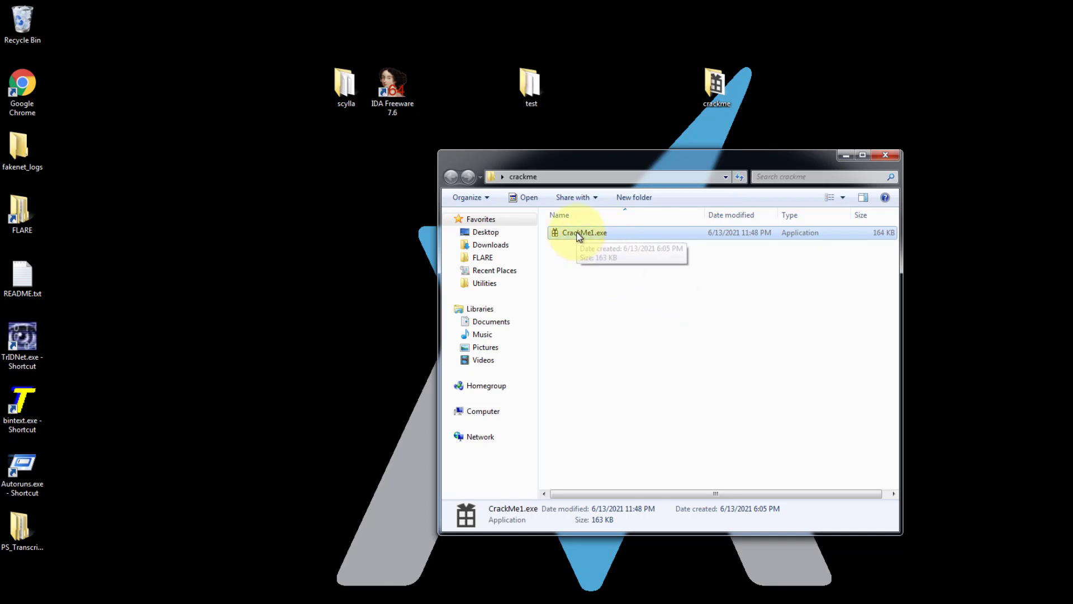
{"action": "double_click", "coordinate": [576, 234]}
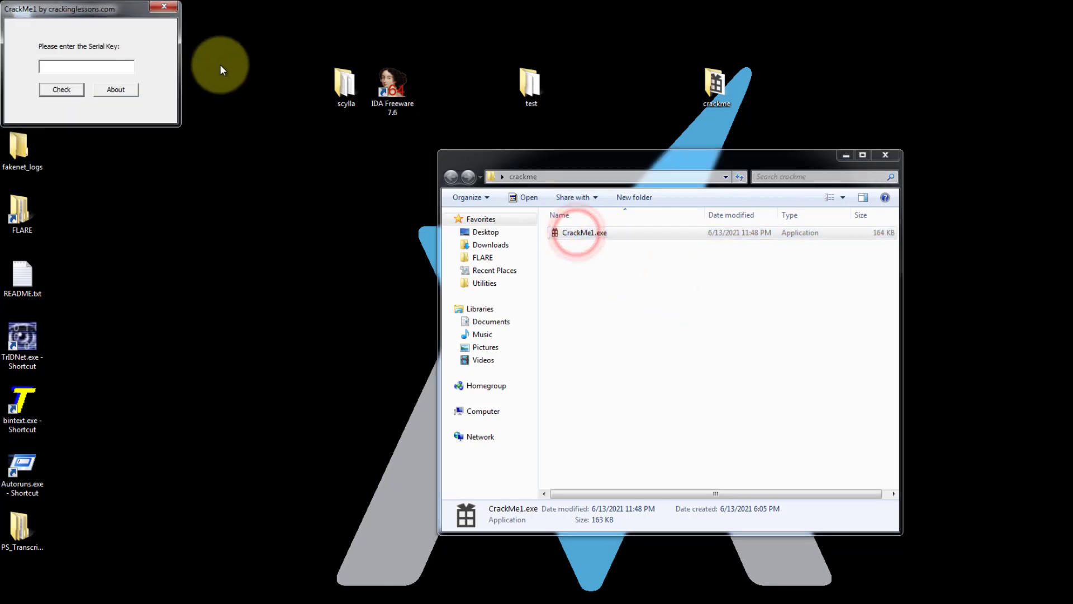
{"action": "mouse_move", "coordinate": [118, 20]}
{"action": "left_mouse_down"}
{"action": "mouse_move", "coordinate": [486, 208]}
{"action": "mouse_move", "coordinate": [716, 304]}
{"action": "mouse_move", "coordinate": [696, 281]}
{"action": "left_mouse_up"}
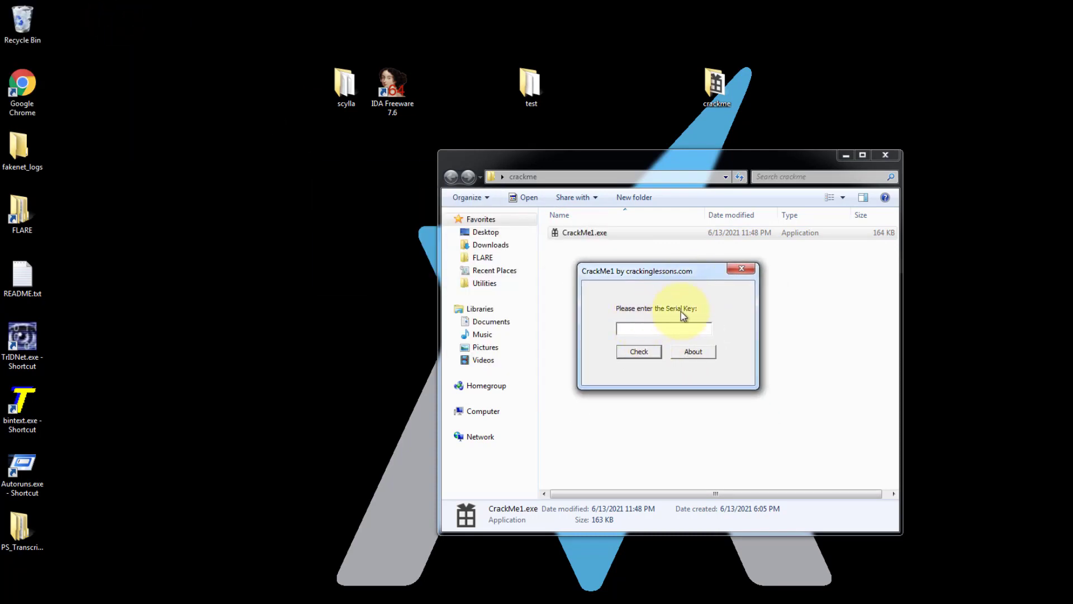
{"action": "type", "text": "123434"}
{"action": "type", "text": "55666"}
{"action": "left_click", "coordinate": [643, 352]}
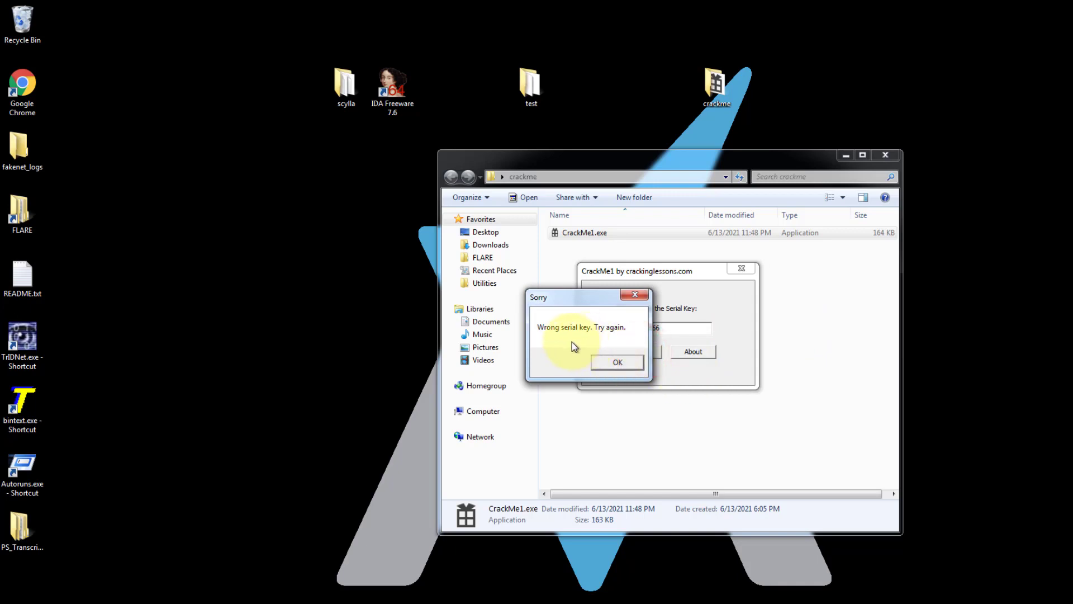
{"action": "left_click", "coordinate": [592, 299]}
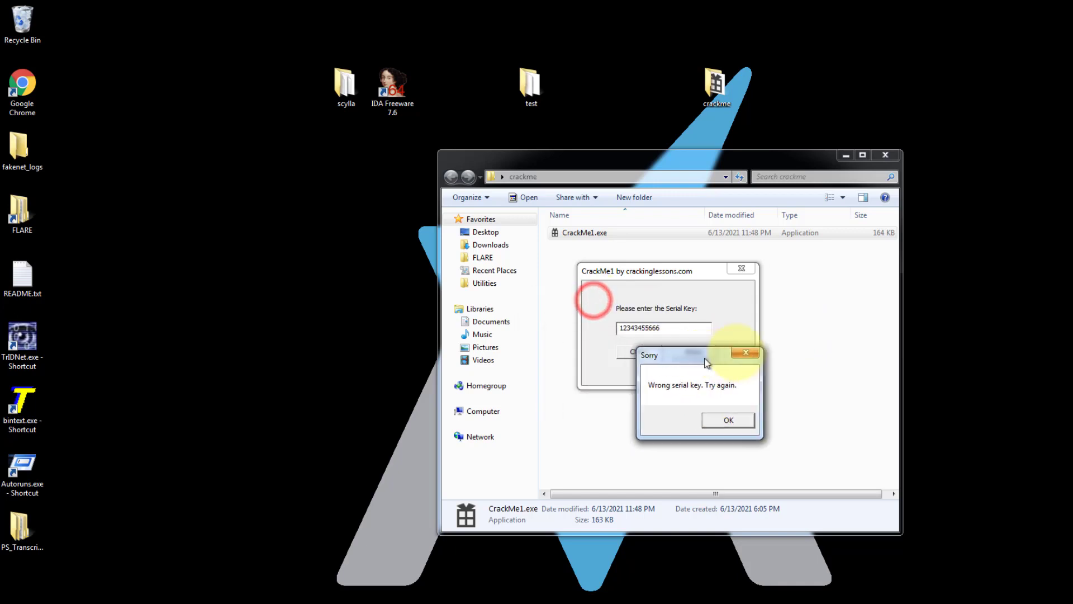
{"action": "left_click_drag", "start_coordinate": [593, 299], "coordinate": [835, 274]}
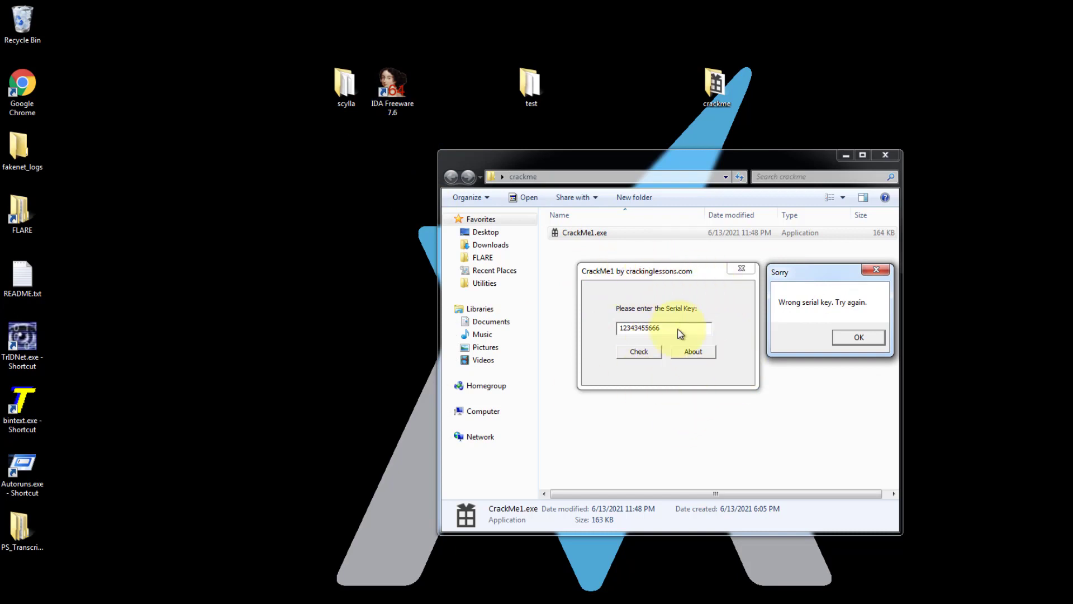
{"action": "left_click", "coordinate": [868, 337]}
Step: Close the crackme, launch IDA Freeware and start a fresh session via Go
{"action": "left_click", "coordinate": [741, 268]}
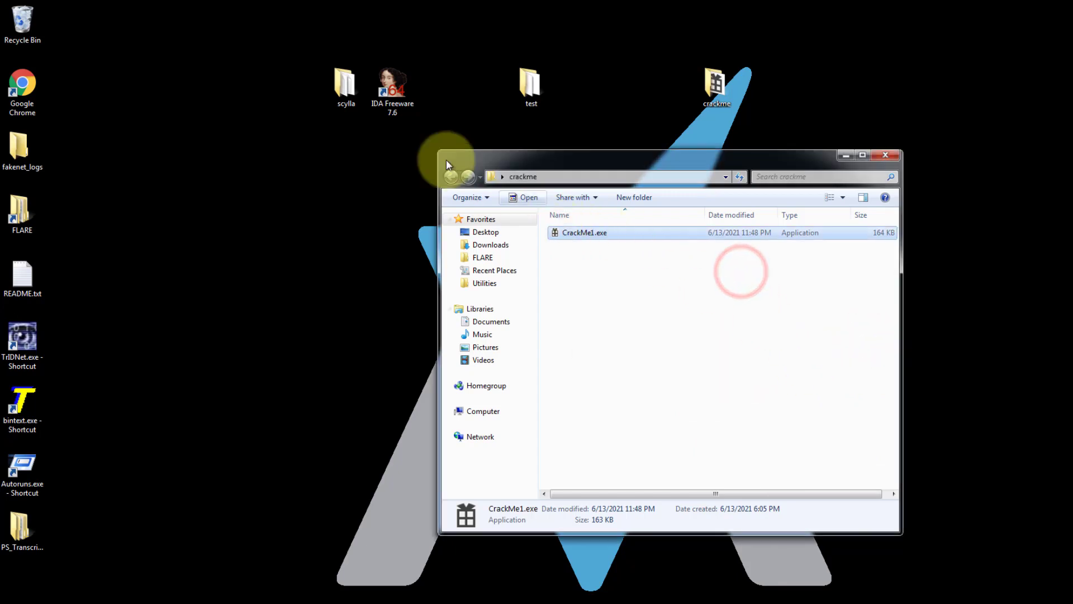
{"action": "double_click", "coordinate": [395, 98]}
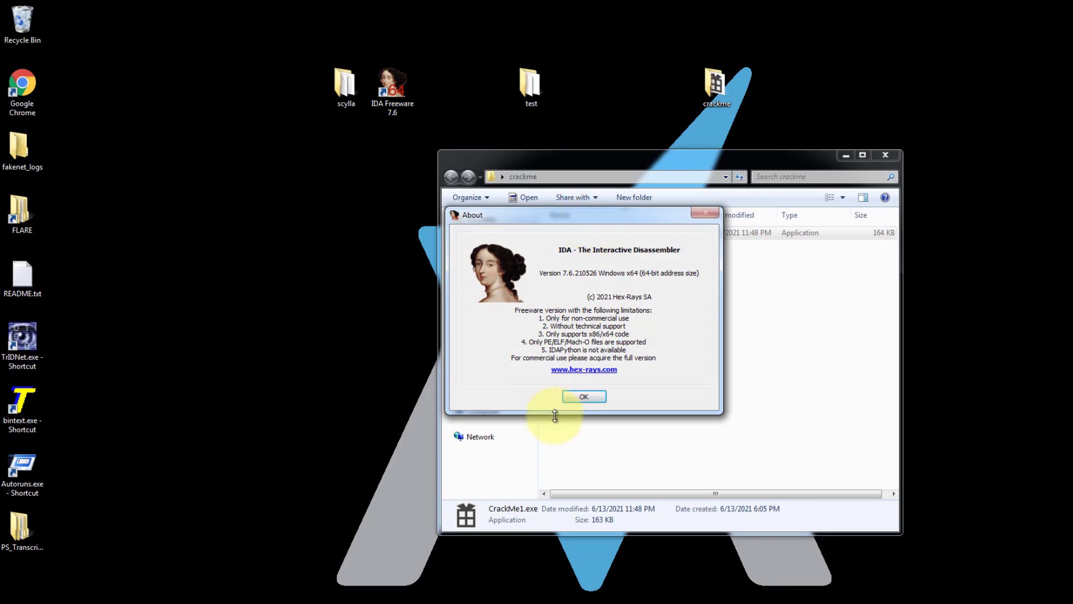
{"action": "left_click", "coordinate": [582, 398]}
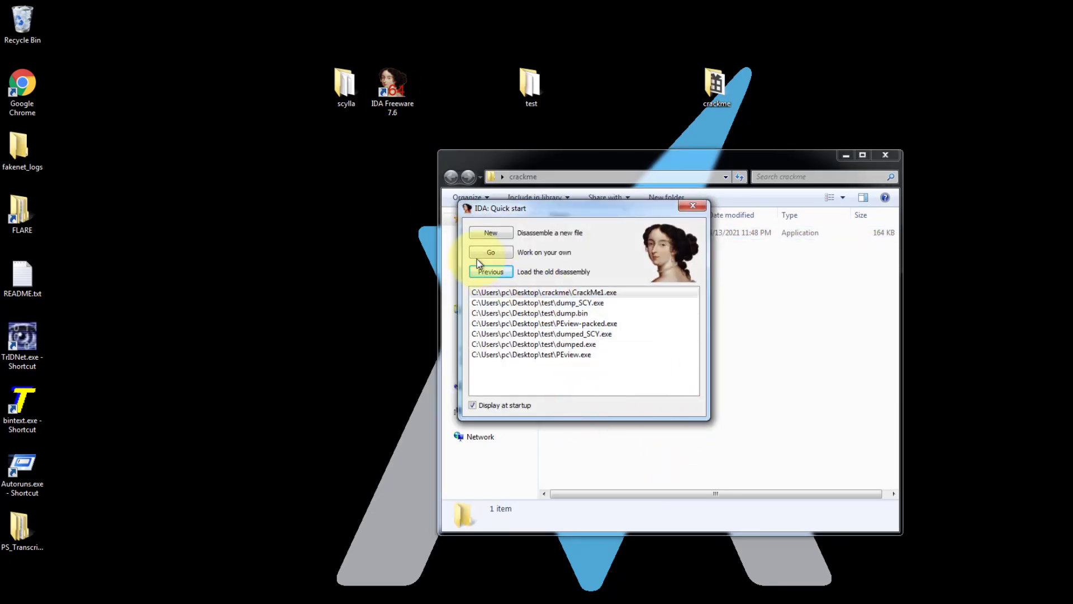
{"action": "left_click", "coordinate": [493, 236]}
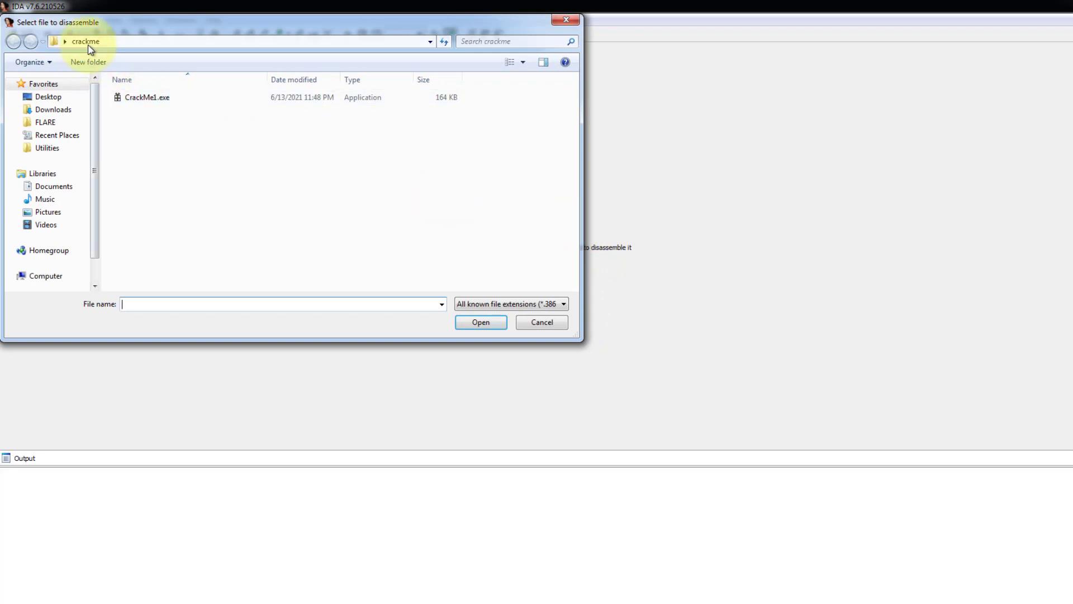
Step: Load CrackMe1.exe with default loading options, declining the PDB symbol search
{"action": "left_click", "coordinate": [142, 100]}
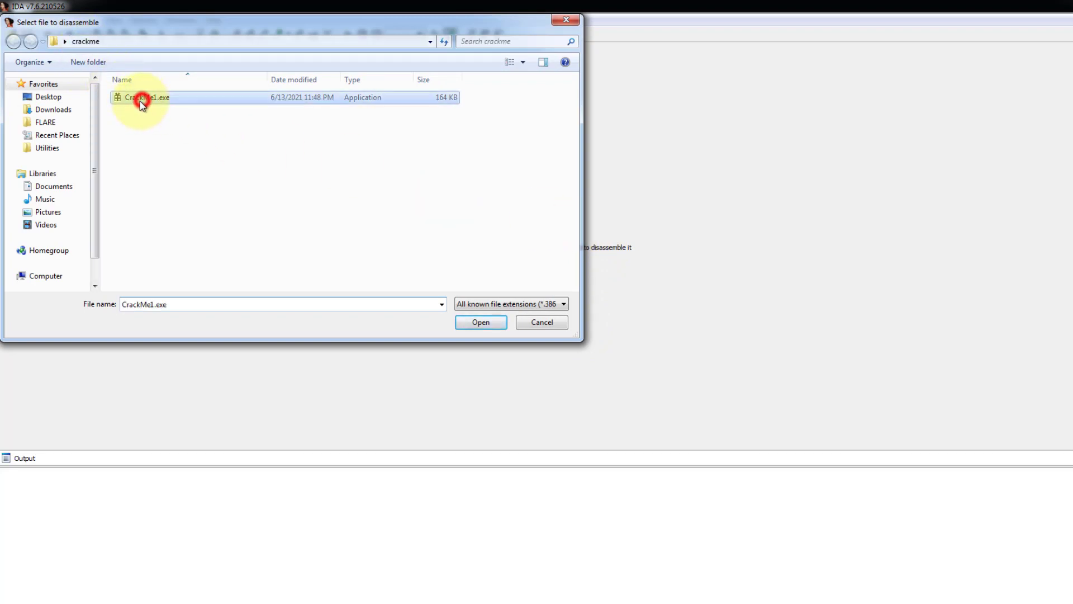
{"action": "left_click", "coordinate": [482, 323]}
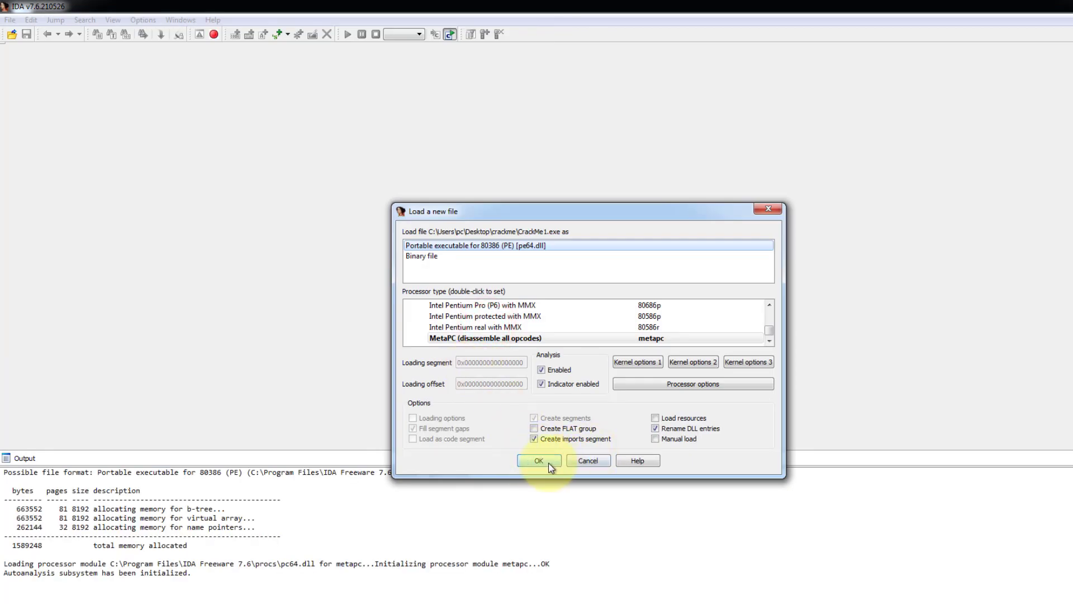
{"action": "left_click", "coordinate": [541, 460]}
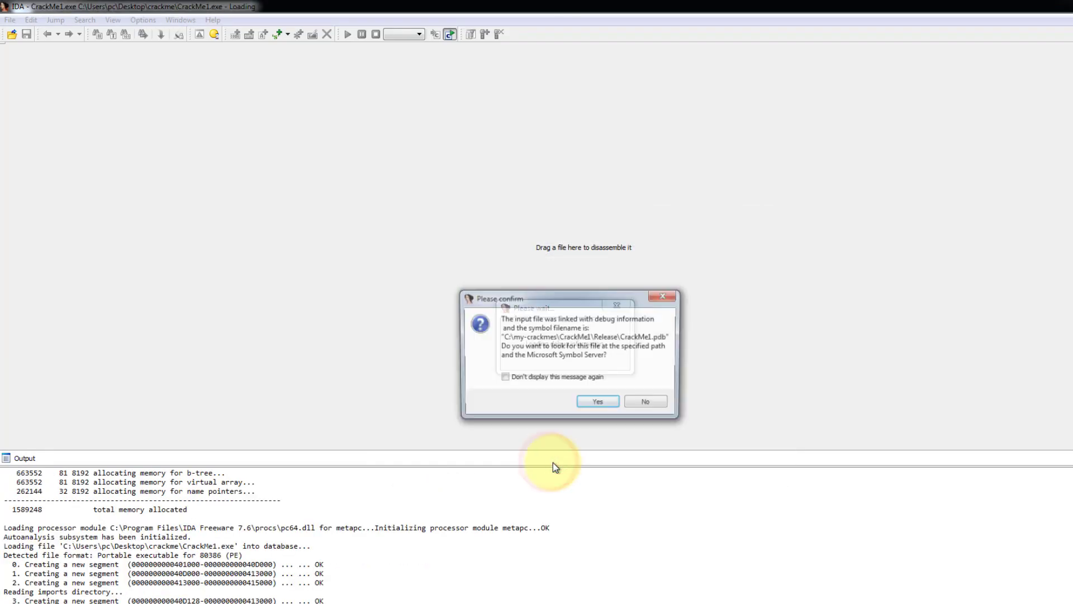
{"action": "left_click", "coordinate": [648, 403]}
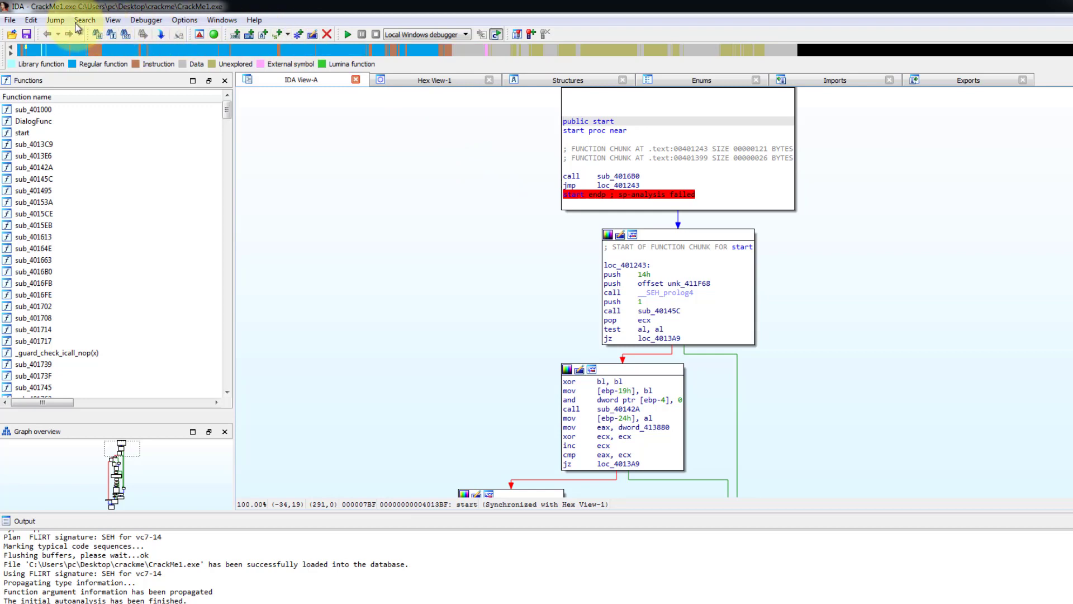
Step: Open the Strings subview and select the Congrats! string
{"action": "left_click", "coordinate": [112, 21]}
{"action": "mouse_move", "coordinate": [146, 34]}
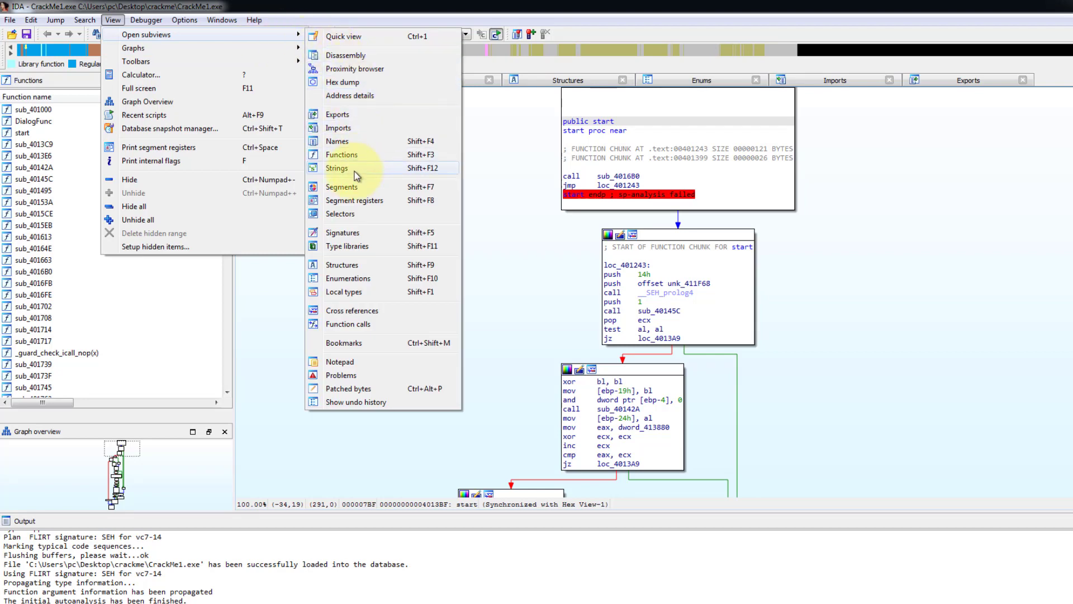
{"action": "left_click", "coordinate": [355, 168]}
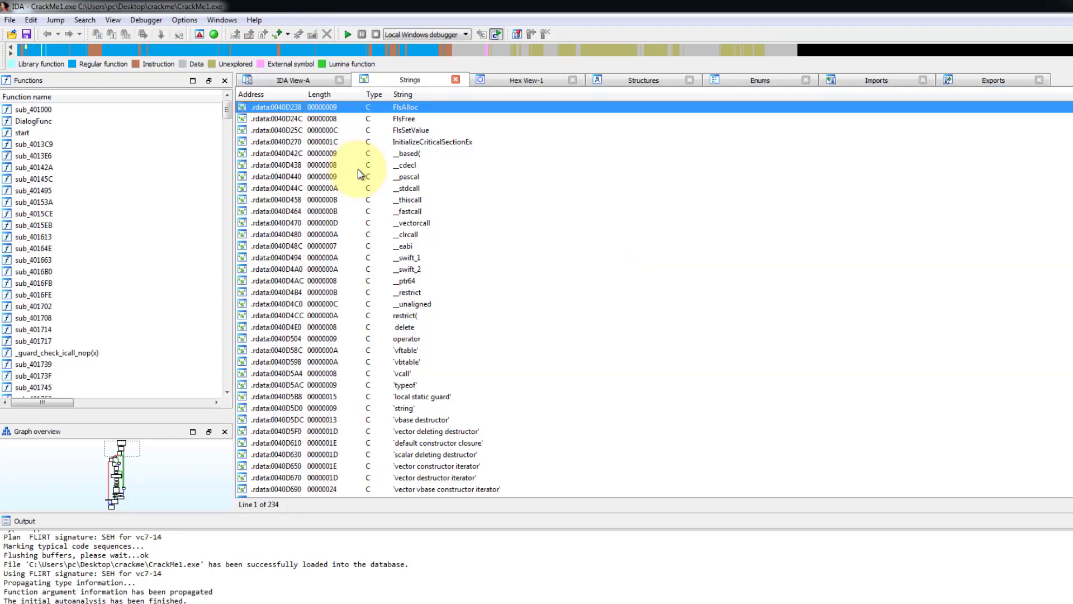
{"action": "scroll", "coordinate": [544, 218], "scroll_direction": "down", "scroll_amount": 3}
{"action": "scroll", "coordinate": [544, 218], "scroll_direction": "down", "scroll_amount": 4}
{"action": "scroll", "coordinate": [544, 218], "scroll_direction": "down", "scroll_amount": 3}
{"action": "scroll", "coordinate": [543, 219], "scroll_direction": "down", "scroll_amount": 3}
{"action": "scroll", "coordinate": [544, 218], "scroll_direction": "down", "scroll_amount": 1}
{"action": "scroll", "coordinate": [543, 220], "scroll_direction": "down", "scroll_amount": 4}
{"action": "scroll", "coordinate": [544, 220], "scroll_direction": "down", "scroll_amount": 1}
{"action": "scroll", "coordinate": [543, 220], "scroll_direction": "down", "scroll_amount": 3}
{"action": "scroll", "coordinate": [544, 220], "scroll_direction": "down", "scroll_amount": 3}
{"action": "scroll", "coordinate": [544, 219], "scroll_direction": "down", "scroll_amount": 3}
{"action": "scroll", "coordinate": [543, 220], "scroll_direction": "down", "scroll_amount": 3}
{"action": "scroll", "coordinate": [544, 220], "scroll_direction": "down", "scroll_amount": 3}
{"action": "scroll", "coordinate": [544, 221], "scroll_direction": "down", "scroll_amount": 2}
{"action": "scroll", "coordinate": [544, 222], "scroll_direction": "down", "scroll_amount": 2}
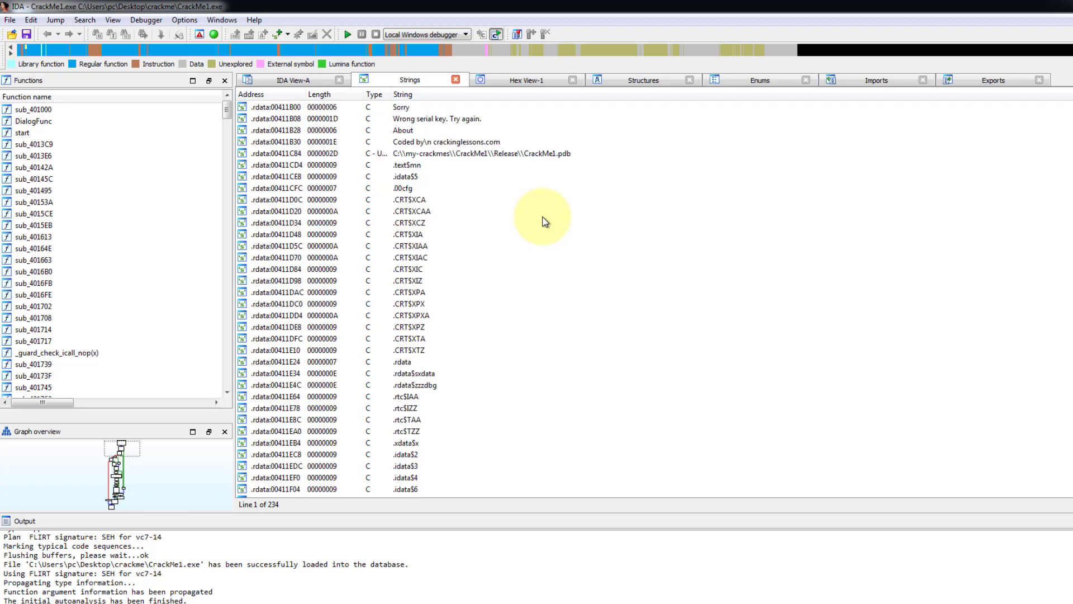
{"action": "scroll", "coordinate": [543, 221], "scroll_direction": "down", "scroll_amount": 4}
{"action": "scroll", "coordinate": [544, 221], "scroll_direction": "down", "scroll_amount": 3}
{"action": "scroll", "coordinate": [546, 227], "scroll_direction": "down", "scroll_amount": 3}
{"action": "scroll", "coordinate": [546, 232], "scroll_direction": "down", "scroll_amount": 3}
{"action": "scroll", "coordinate": [546, 228], "scroll_direction": "down", "scroll_amount": 3}
{"action": "scroll", "coordinate": [546, 230], "scroll_direction": "down", "scroll_amount": 4}
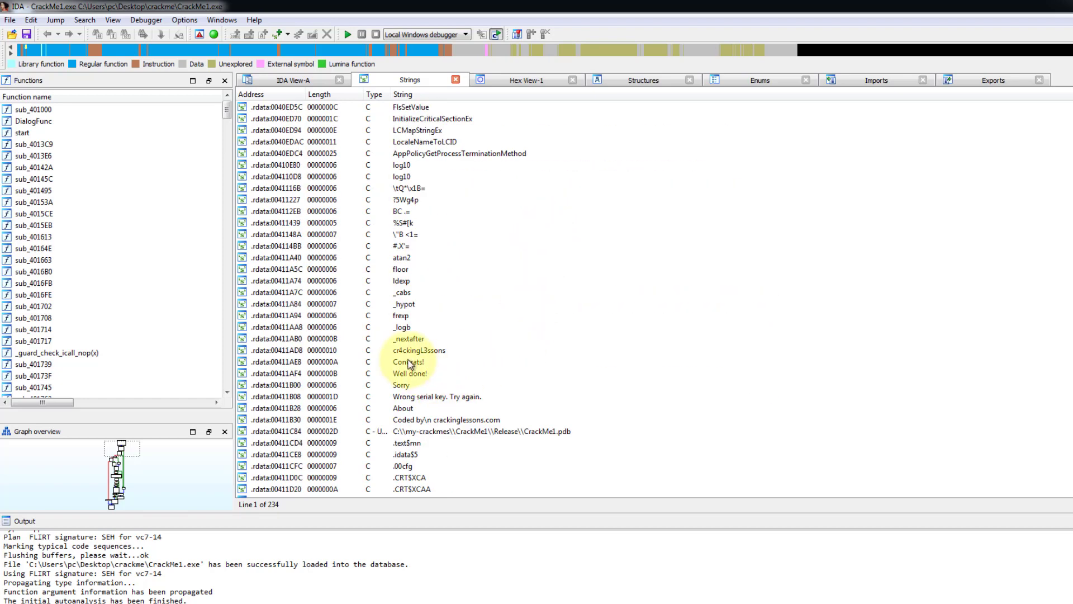
{"action": "left_click", "coordinate": [409, 363]}
{"action": "scroll", "coordinate": [530, 349], "scroll_direction": "down", "scroll_amount": 1}
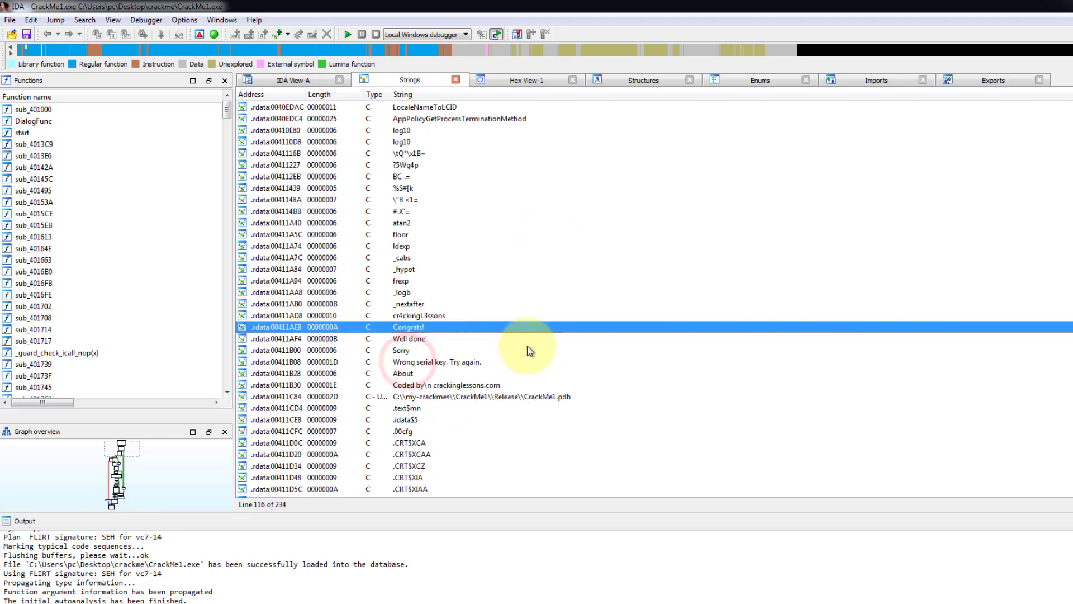
Step: Jump from the Congrats! string definition to its use in the DialogFunc graph
{"action": "double_click", "coordinate": [404, 327]}
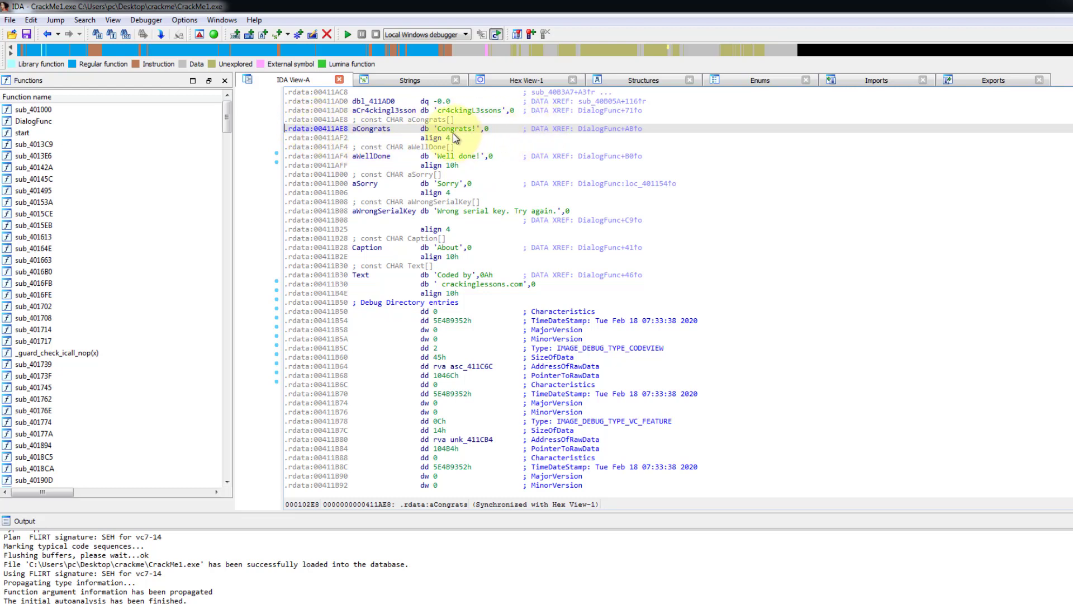
{"action": "double_click", "coordinate": [601, 134]}
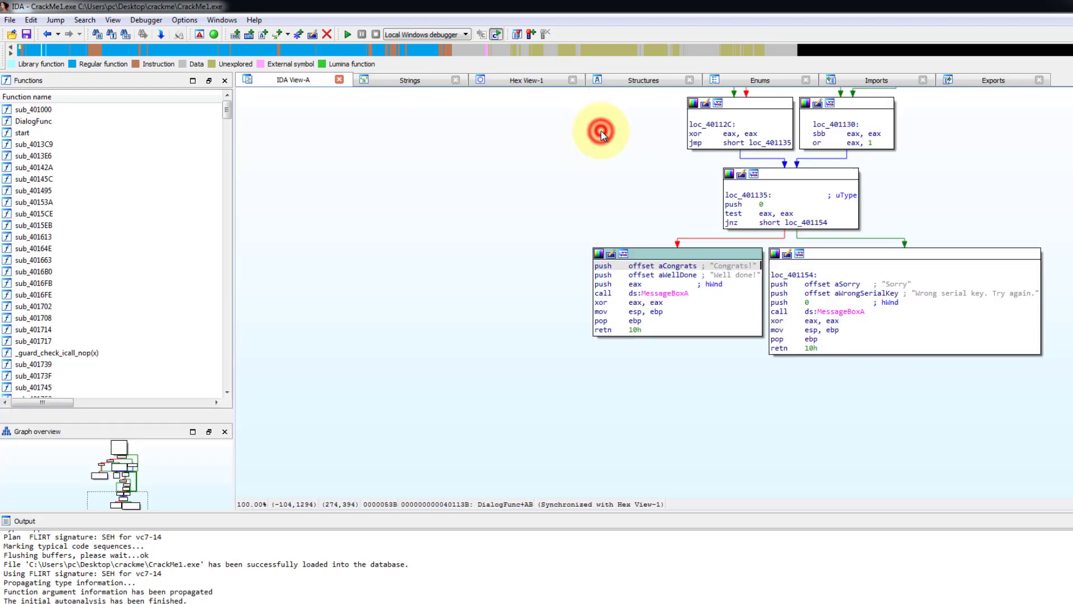
{"action": "left_click_drag", "start_coordinate": [626, 162], "coordinate": [453, 285]}
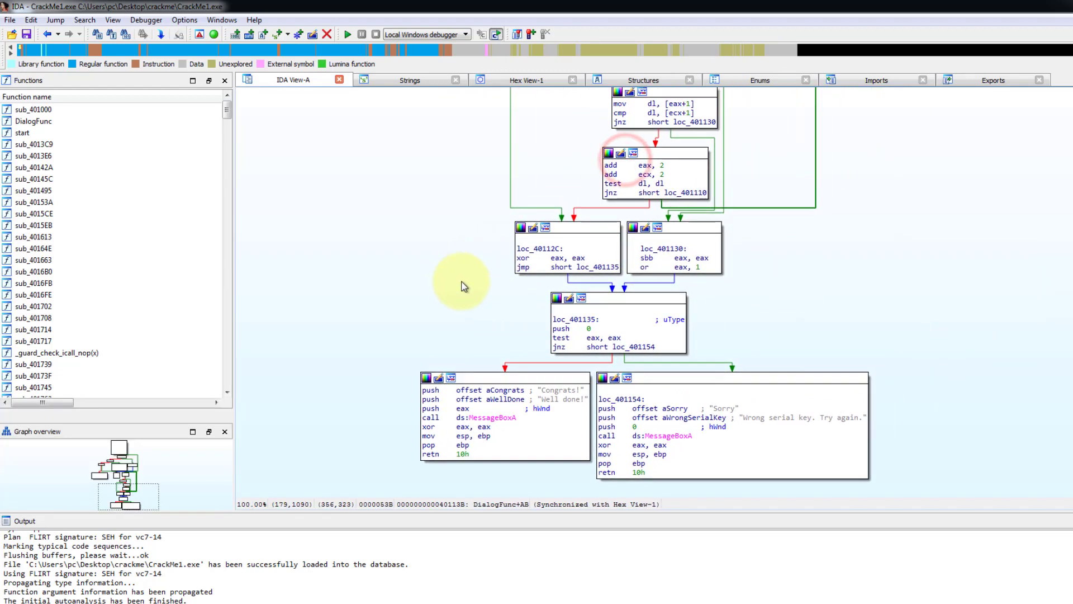
{"action": "left_click_drag", "start_coordinate": [967, 195], "coordinate": [957, 178]}
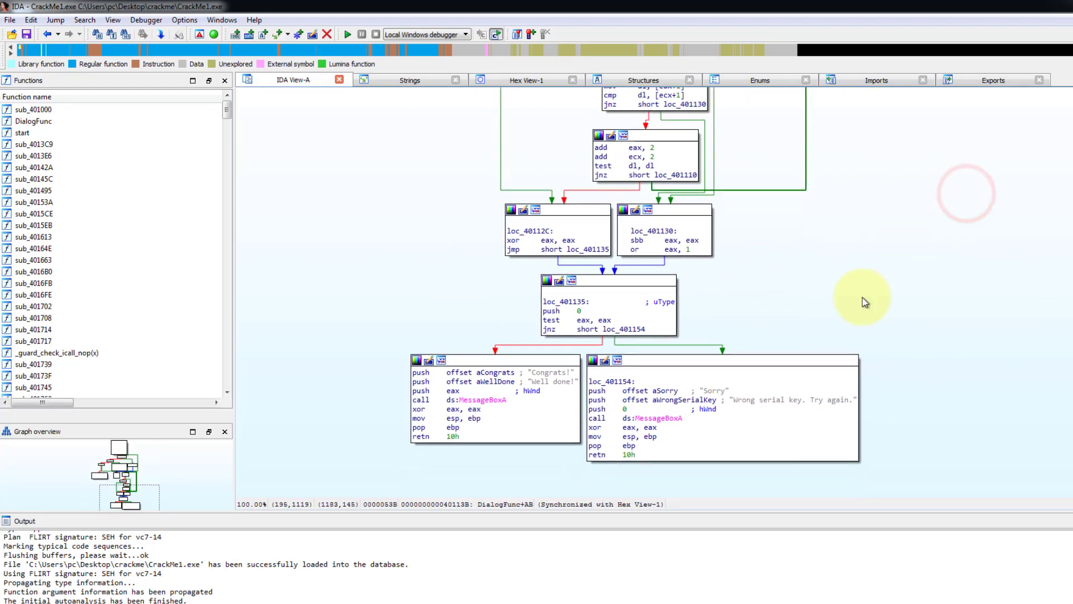
Step: Inspect the Congrats! and Wrong-serial MessageBox blocks of the branch
{"action": "left_click", "coordinate": [545, 376]}
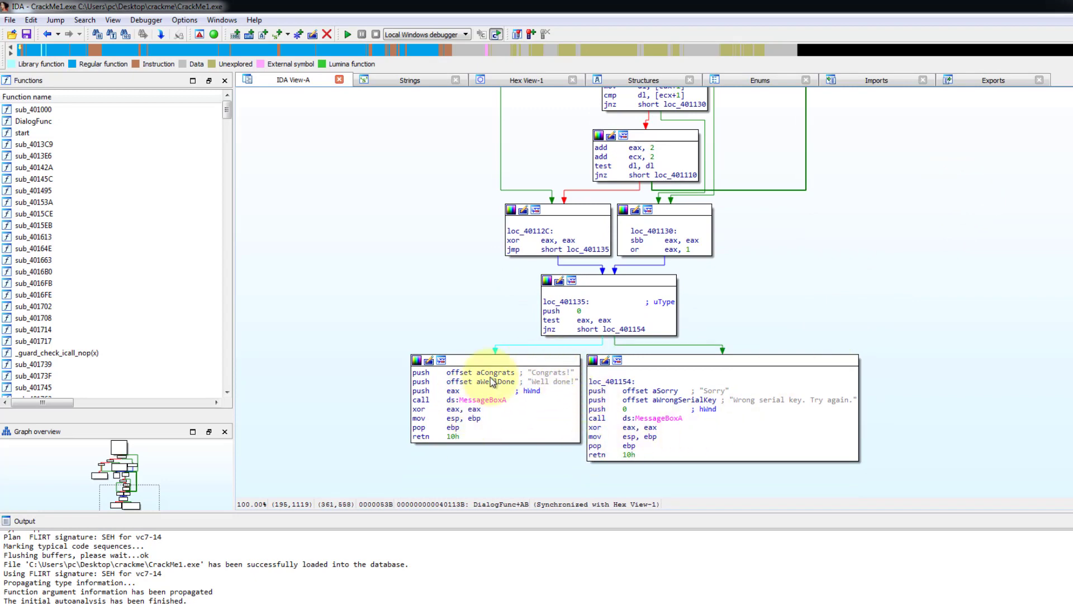
{"action": "left_click", "coordinate": [738, 411]}
{"action": "left_click", "coordinate": [506, 407]}
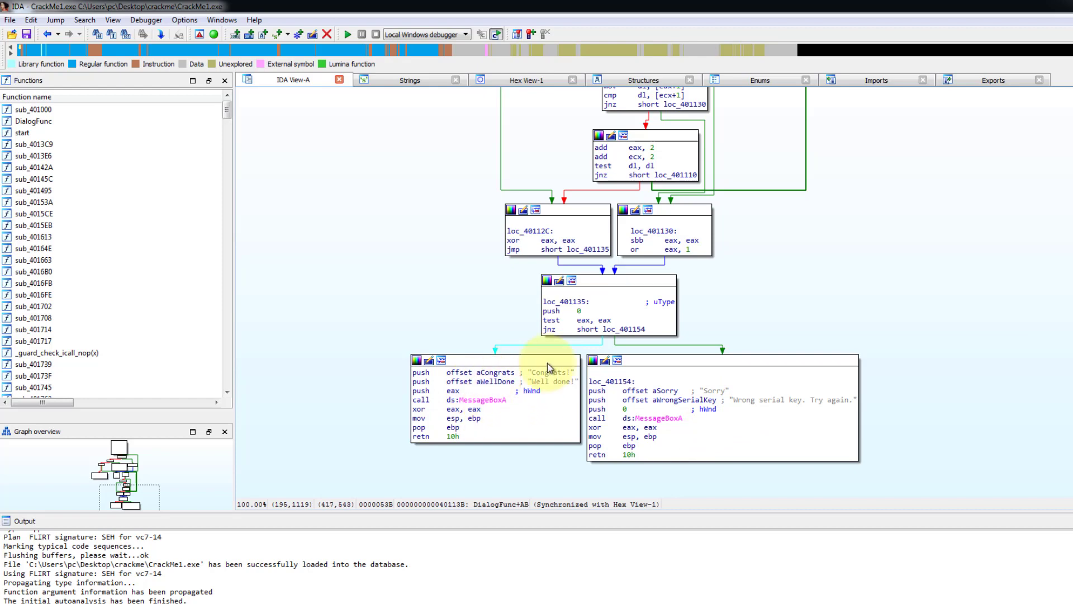
{"action": "left_click", "coordinate": [760, 400]}
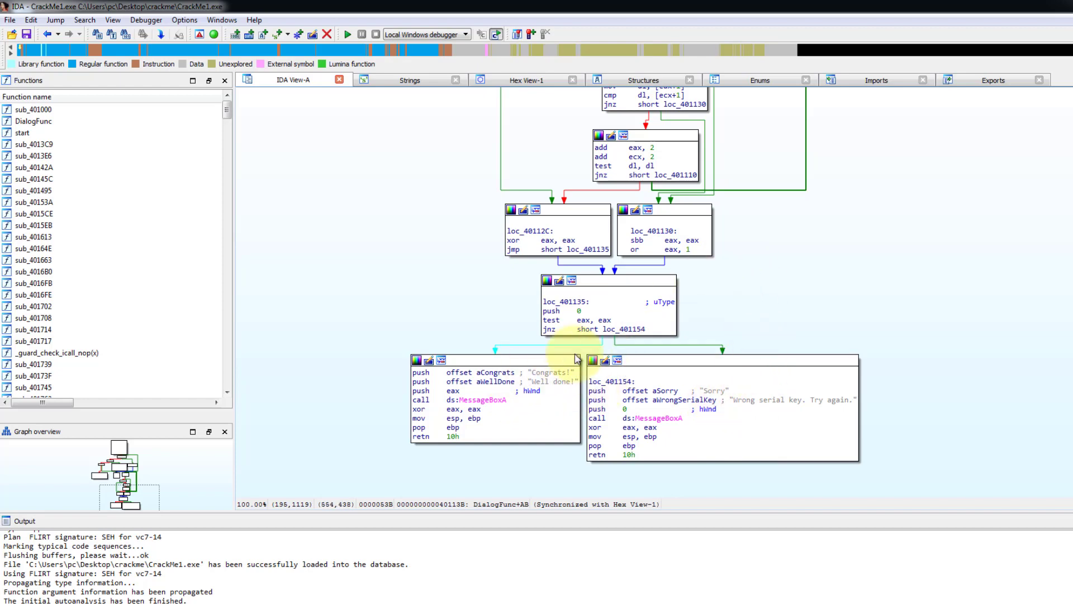
{"action": "left_click", "coordinate": [566, 362]}
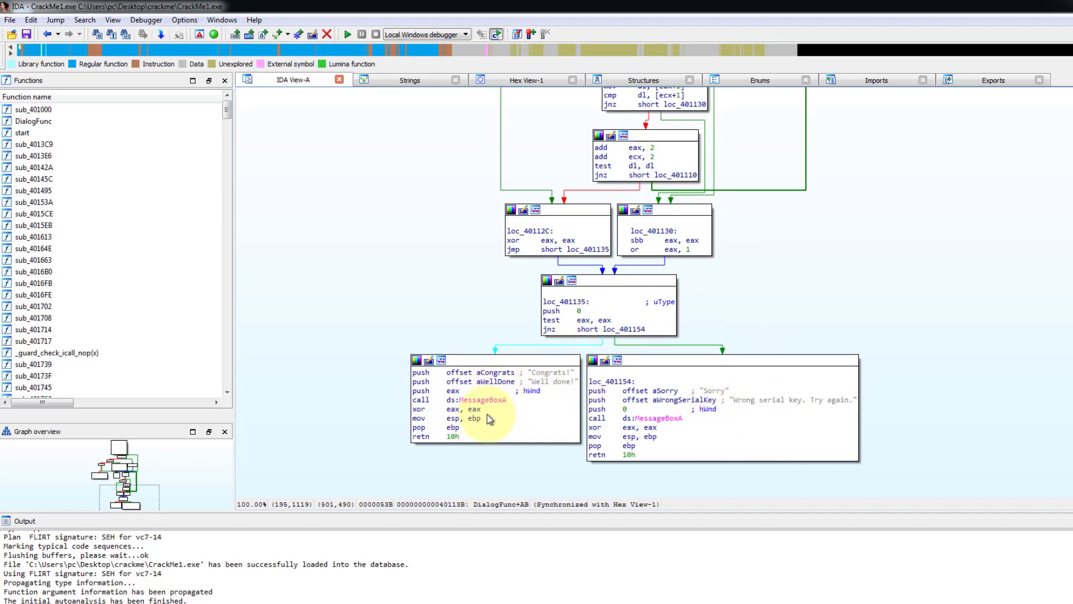
Step: Pan the graph through the serial comparison loop from loc_401110 down to loc_40112C, loc_401130 and loc_401135
{"action": "left_click_drag", "start_coordinate": [878, 270], "coordinate": [867, 285]}
{"action": "scroll", "coordinate": [847, 402], "scroll_direction": "up", "scroll_amount": 3}
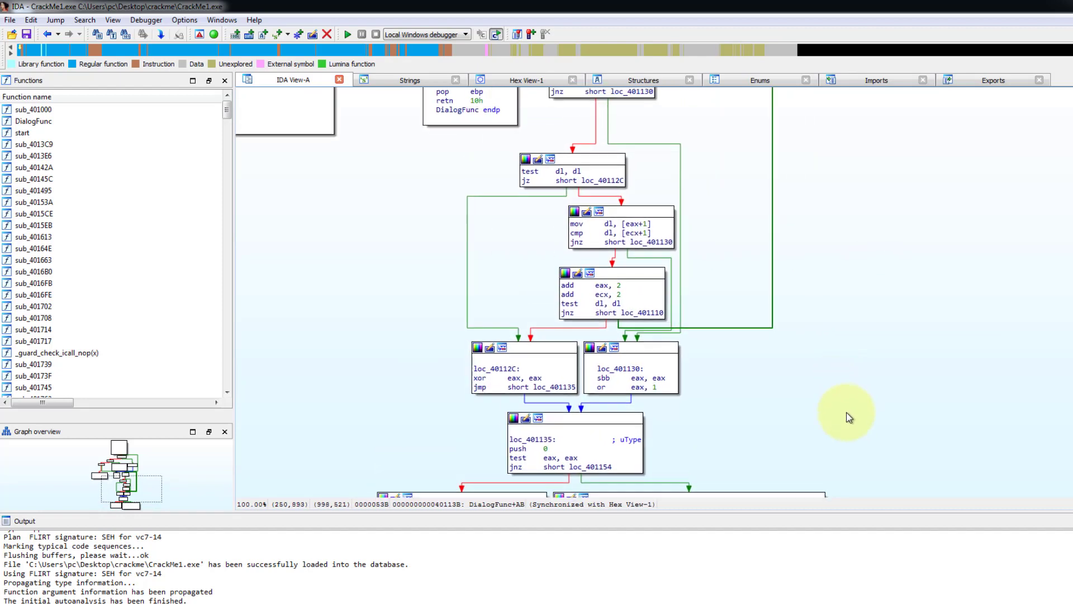
{"action": "scroll", "coordinate": [857, 445], "scroll_direction": "up", "scroll_amount": 1}
{"action": "scroll", "coordinate": [870, 480], "scroll_direction": "up", "scroll_amount": 2}
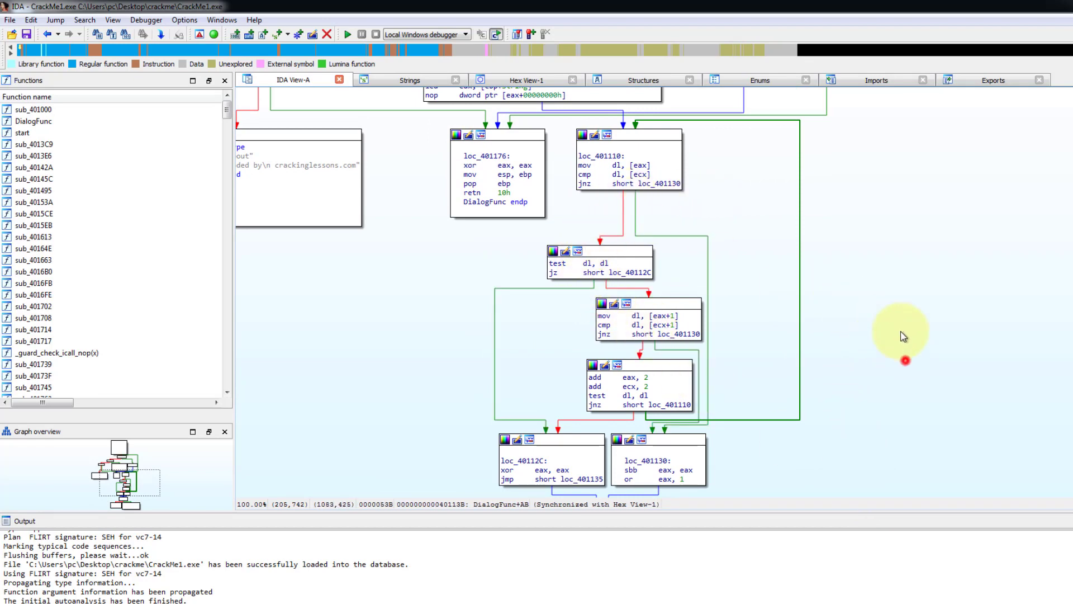
{"action": "left_click_drag", "start_coordinate": [906, 362], "coordinate": [884, 169]}
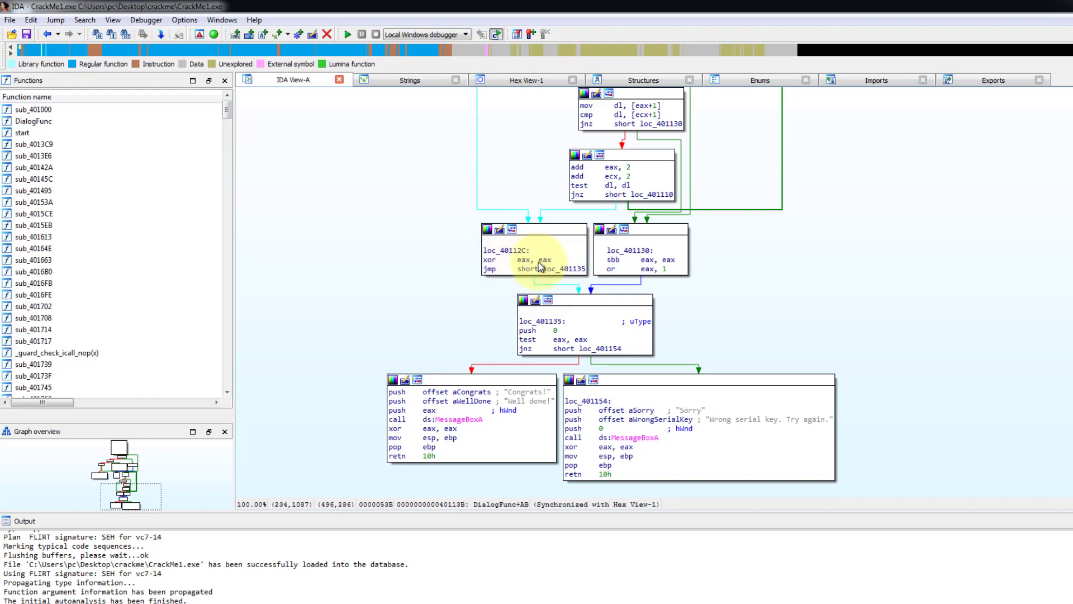
{"action": "left_click_drag", "start_coordinate": [741, 251], "coordinate": [714, 318]}
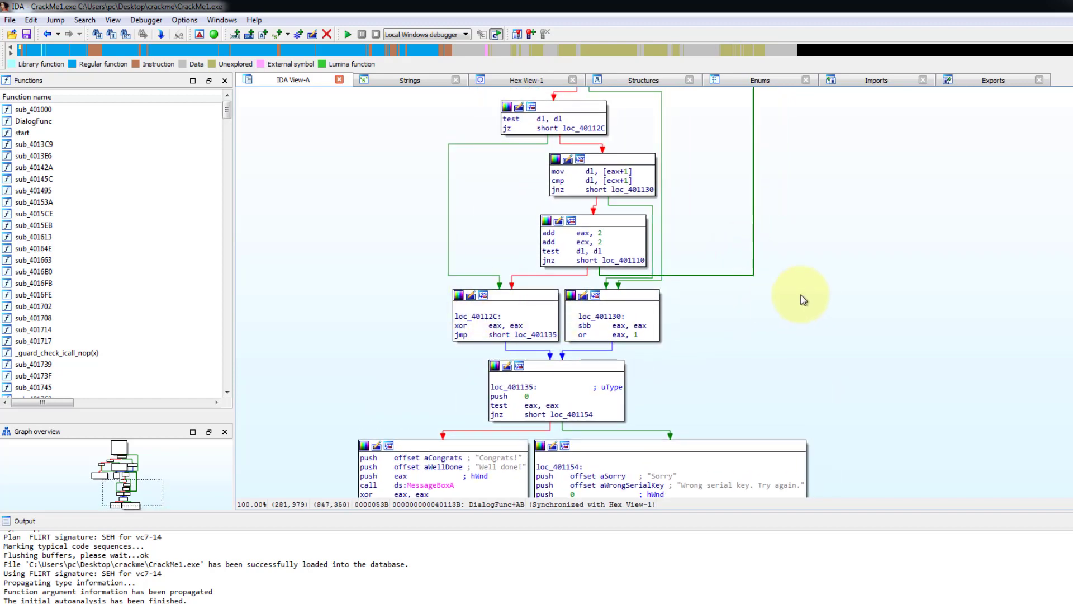
{"action": "left_click_drag", "start_coordinate": [817, 321], "coordinate": [822, 367]}
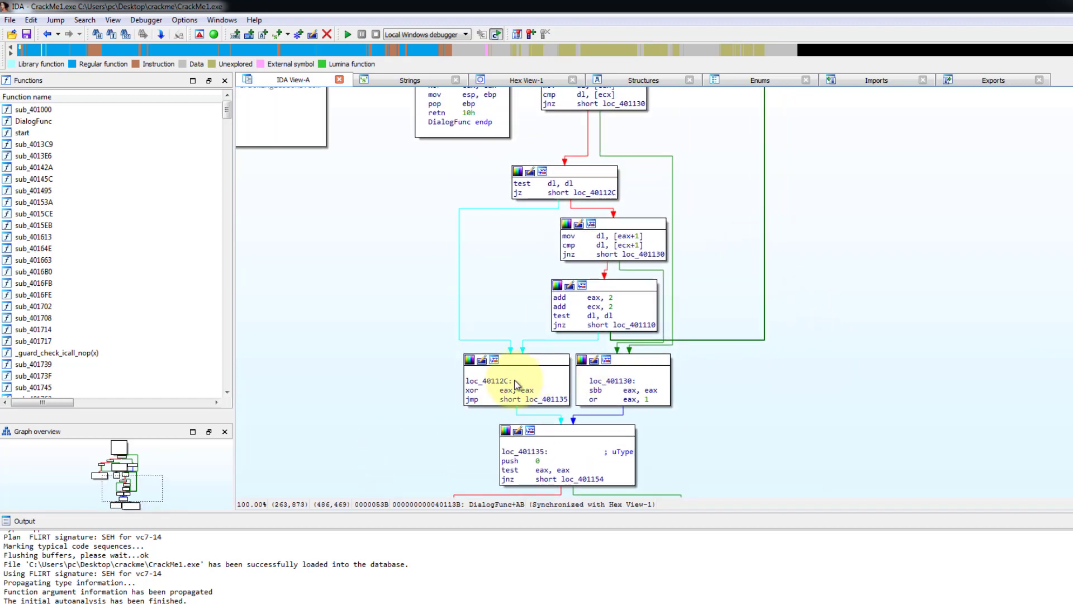
{"action": "left_click_drag", "start_coordinate": [836, 316], "coordinate": [855, 414]}
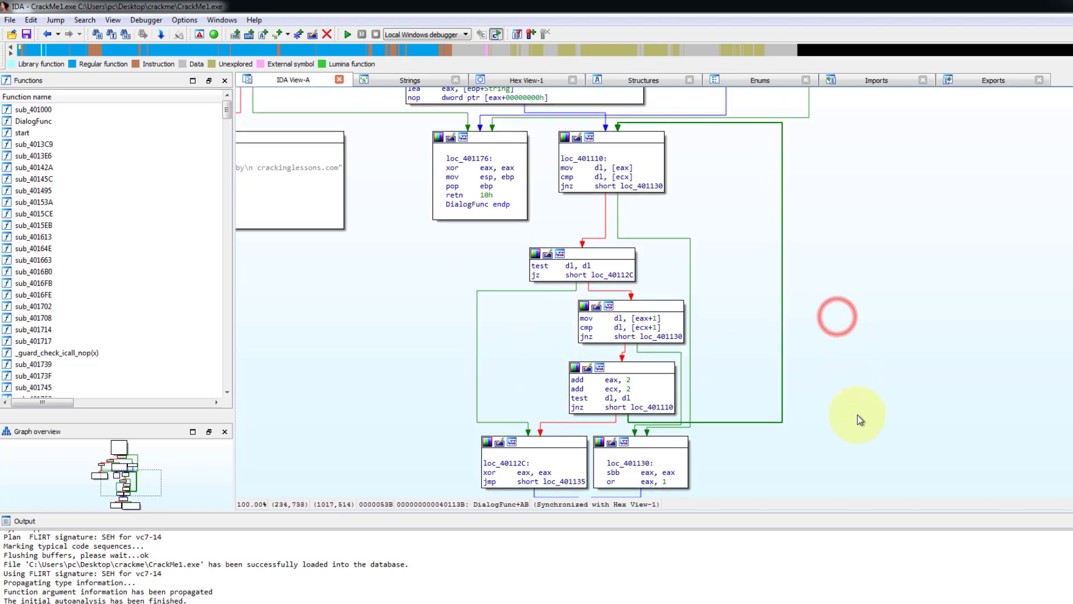
{"action": "left_click_drag", "start_coordinate": [890, 311], "coordinate": [905, 349]}
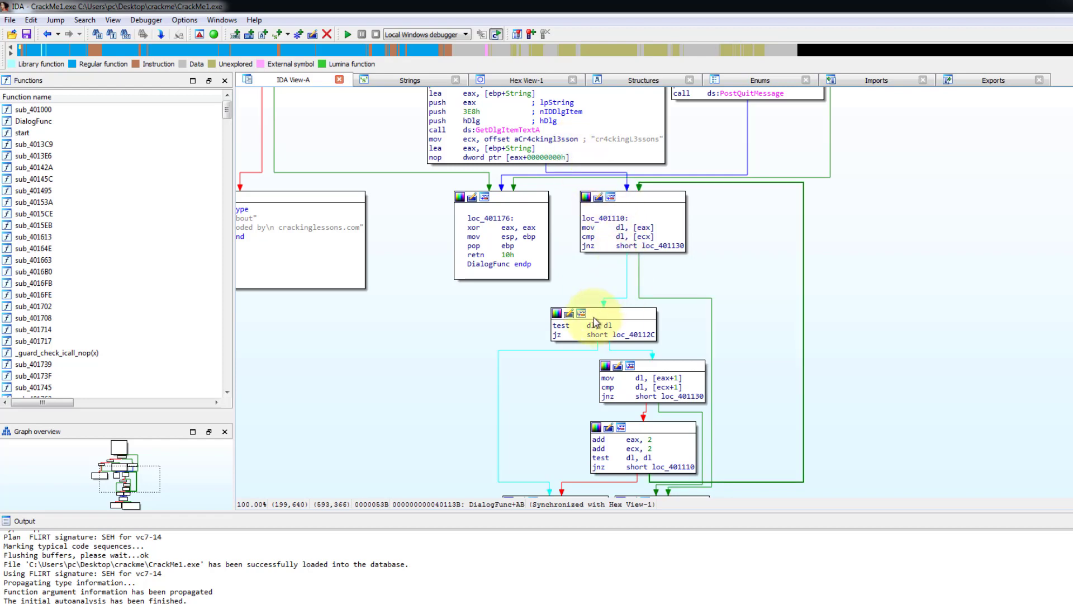
{"action": "left_click_drag", "start_coordinate": [503, 424], "coordinate": [520, 247]}
Step: Add a breakpoint on the jnz short loc_401130 instruction in loc_401110
{"action": "left_click_drag", "start_coordinate": [880, 247], "coordinate": [847, 356]}
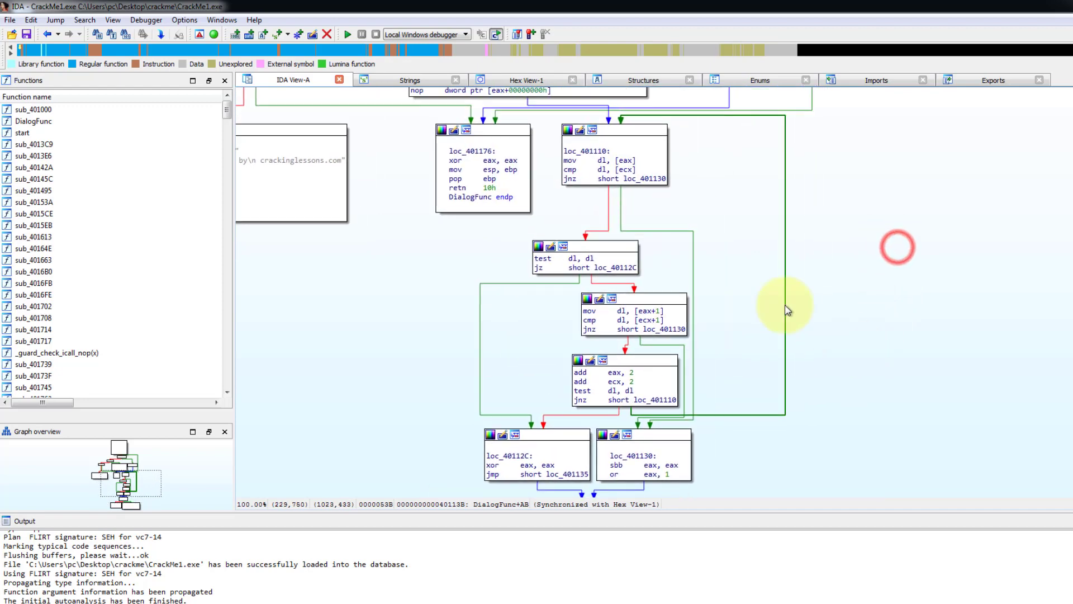
{"action": "left_click", "coordinate": [569, 178]}
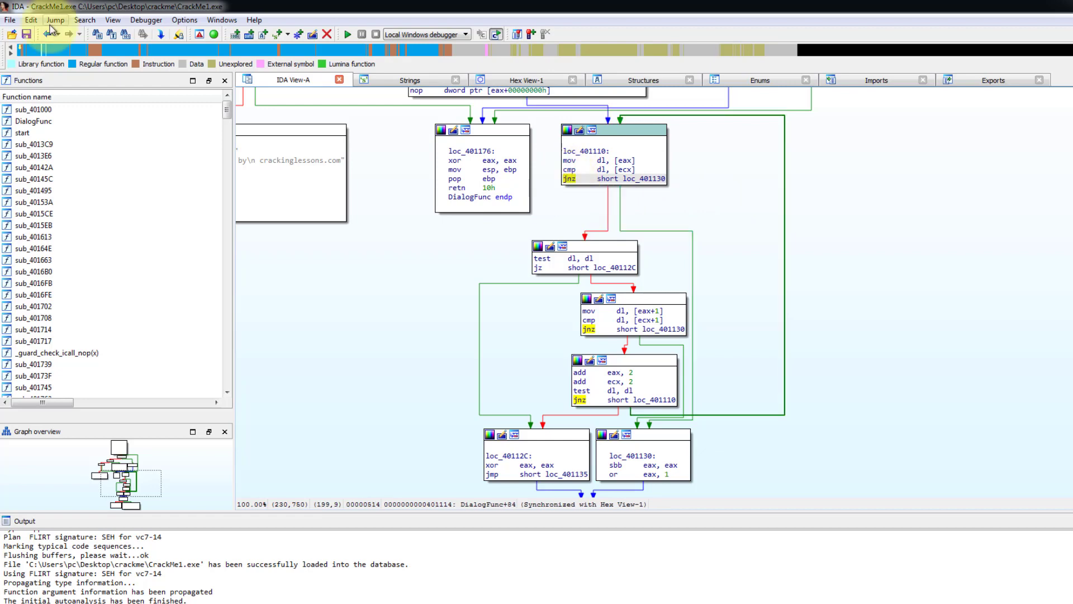
{"action": "left_click", "coordinate": [144, 21]}
{"action": "mouse_move", "coordinate": [166, 67]}
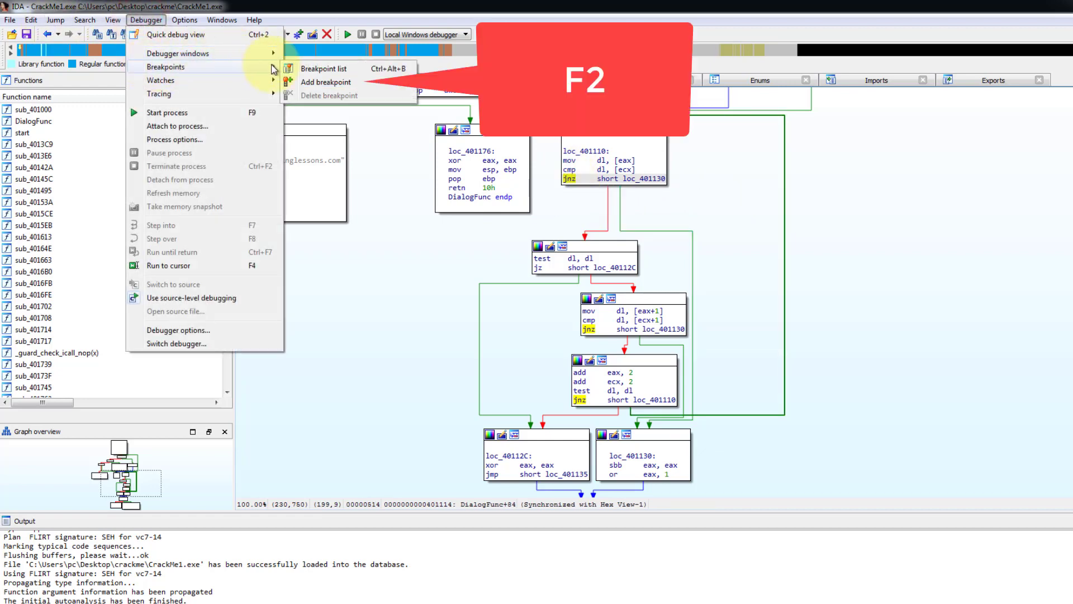
{"action": "left_click", "coordinate": [332, 82]}
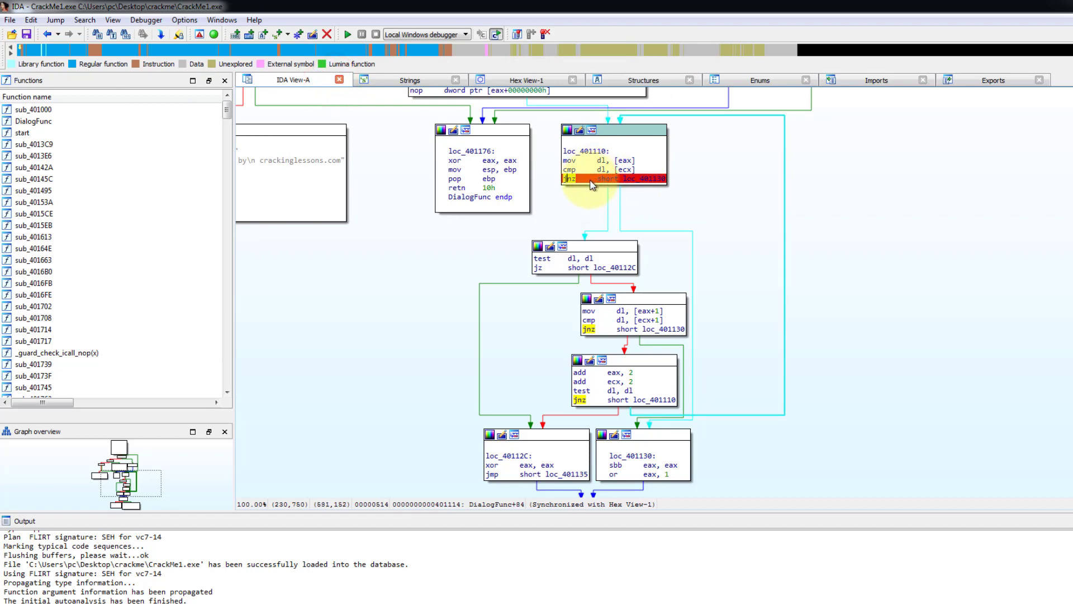
Step: Start CrackMe1 under the Local Windows debugger, confirming the warning
{"action": "left_click", "coordinate": [435, 36]}
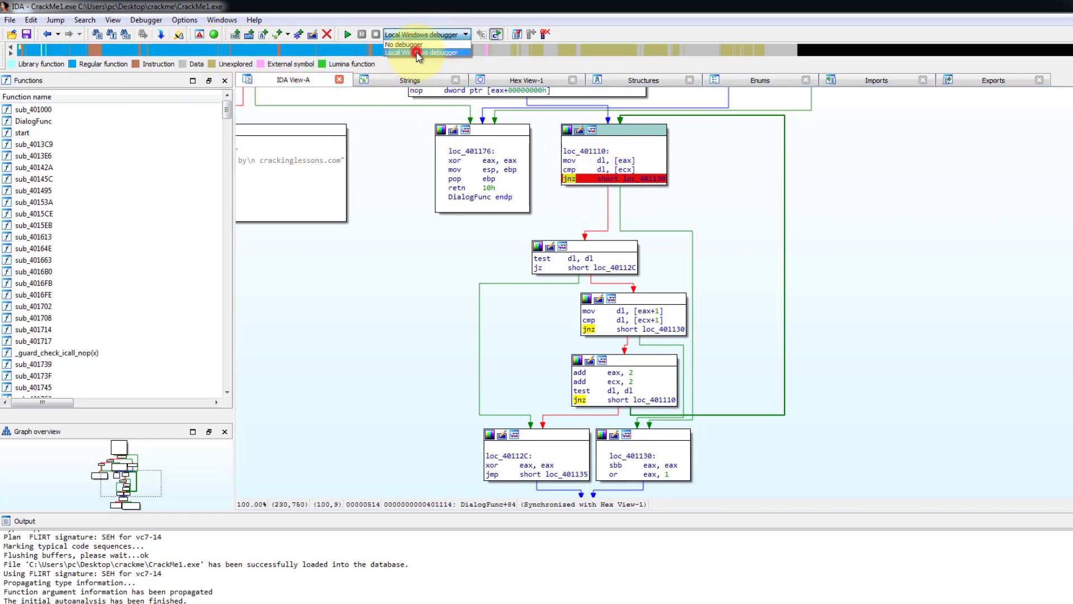
{"action": "left_click", "coordinate": [418, 53]}
{"action": "left_click", "coordinate": [346, 35]}
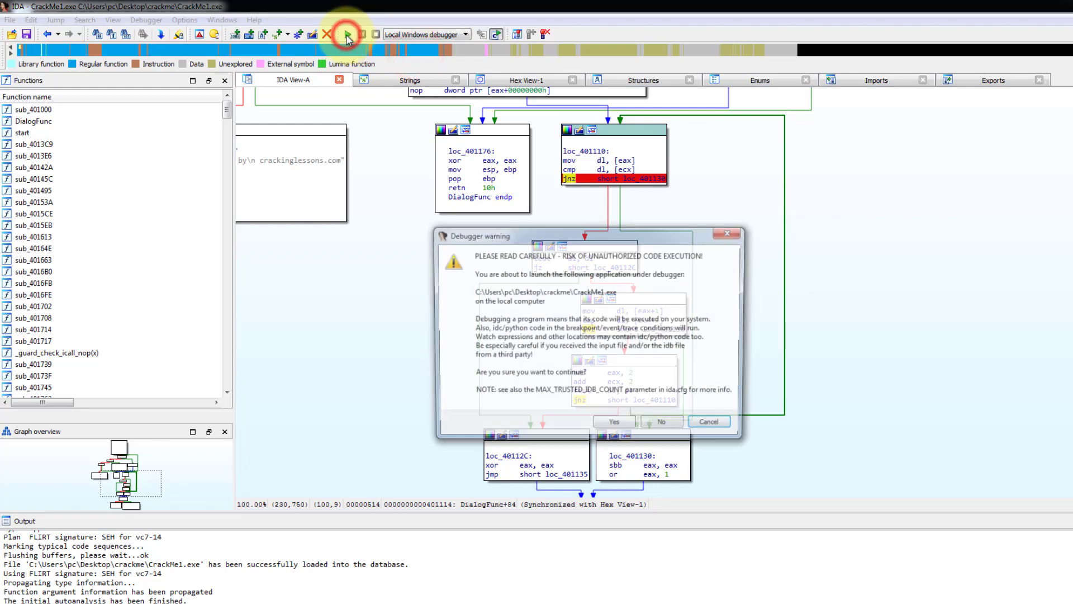
{"action": "left_click", "coordinate": [615, 425]}
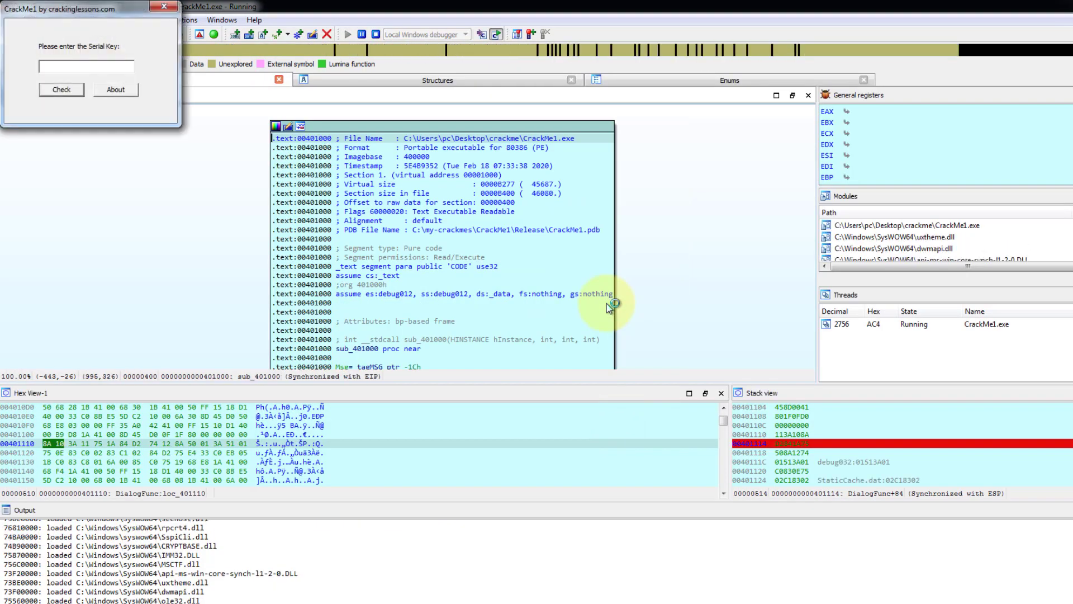
{"action": "left_click_drag", "start_coordinate": [117, 15], "coordinate": [617, 229]}
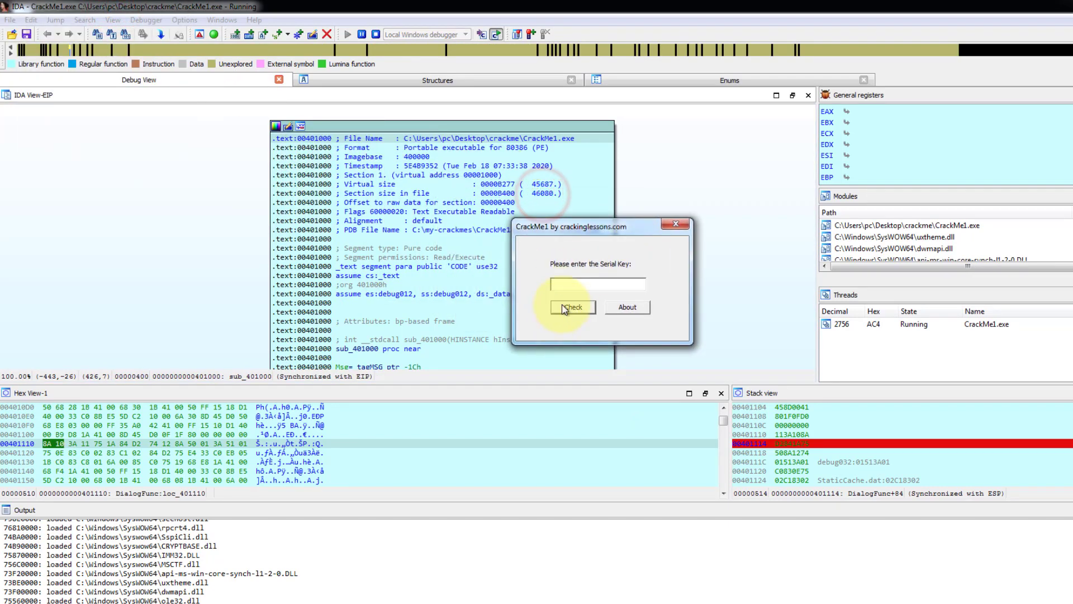
{"action": "type", "text": "123456666"}
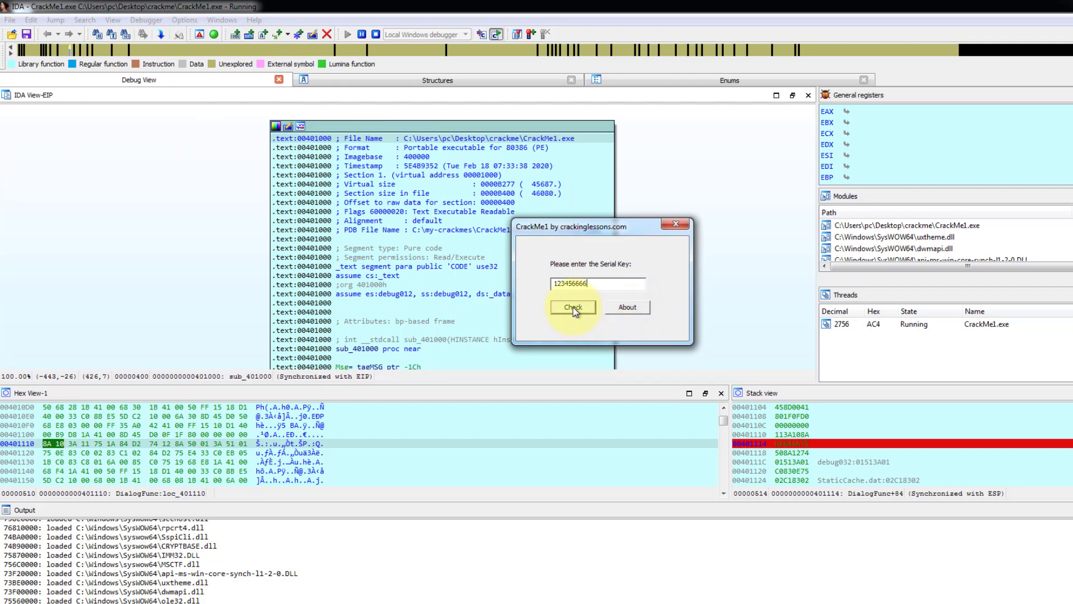
{"action": "left_click", "coordinate": [573, 307]}
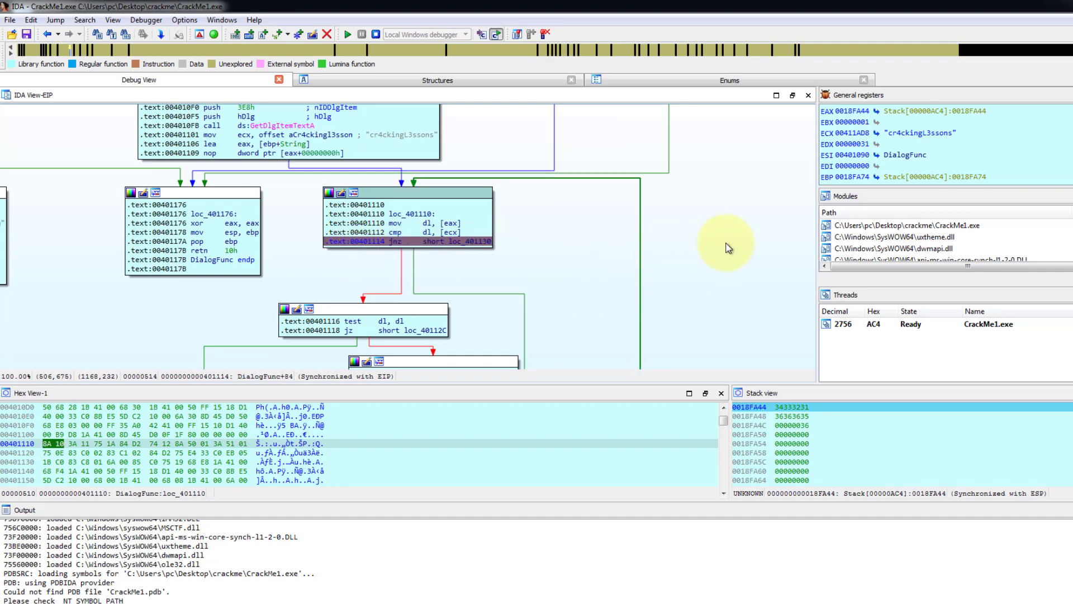
Step: Pan the paused debug graph from loc_401110 down to the Congrats and Sorry blocks
{"action": "left_click_drag", "start_coordinate": [742, 256], "coordinate": [779, 208]}
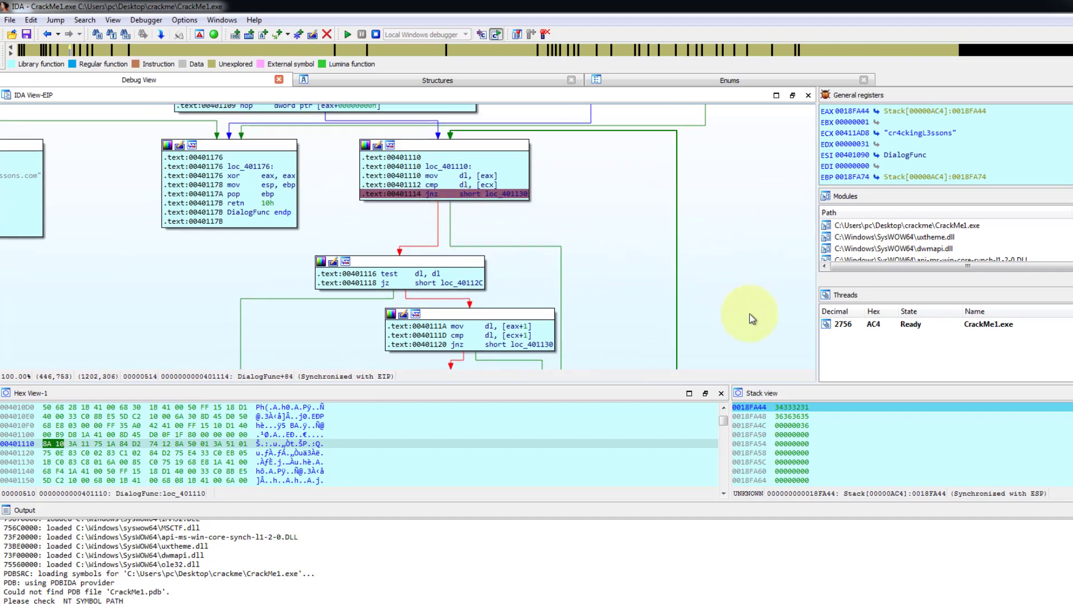
{"action": "left_click_drag", "start_coordinate": [751, 314], "coordinate": [763, 243]}
{"action": "left_click_drag", "start_coordinate": [637, 249], "coordinate": [645, 206]}
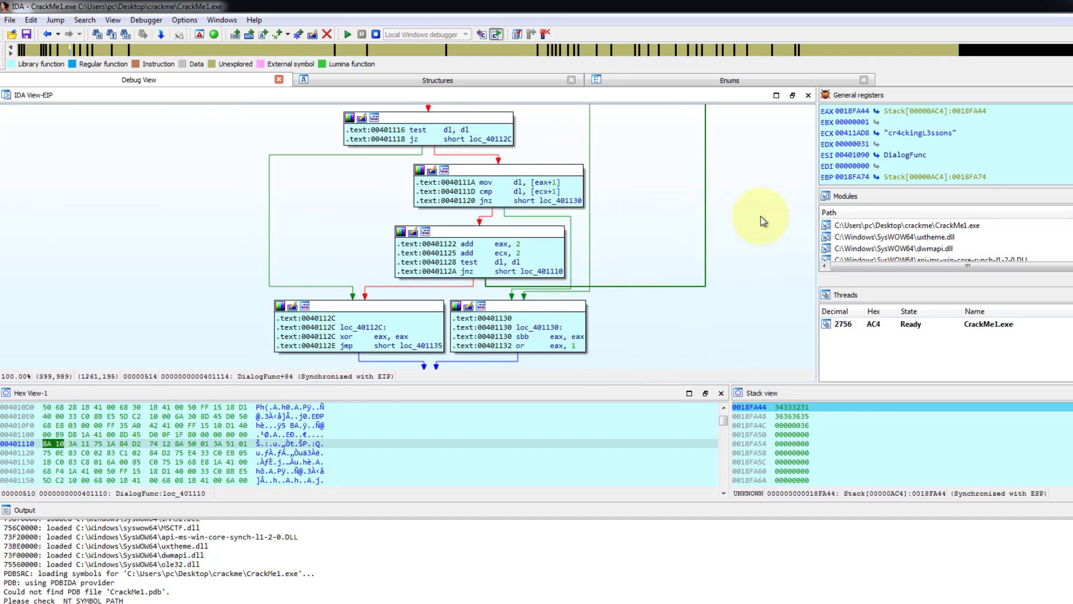
{"action": "left_click_drag", "start_coordinate": [748, 216], "coordinate": [811, 333]}
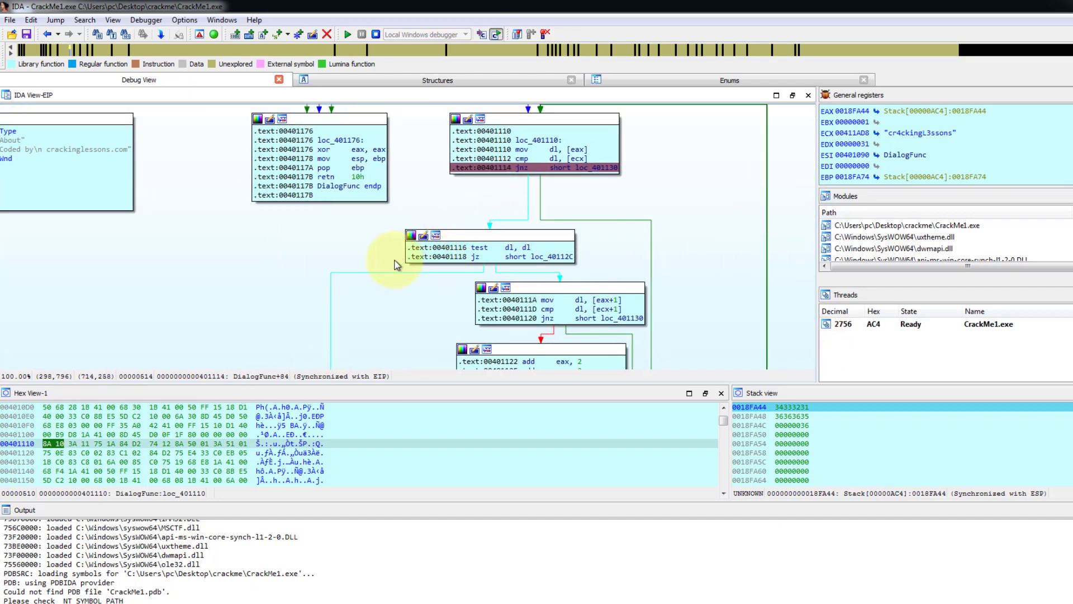
{"action": "left_click_drag", "start_coordinate": [289, 289], "coordinate": [294, 174]}
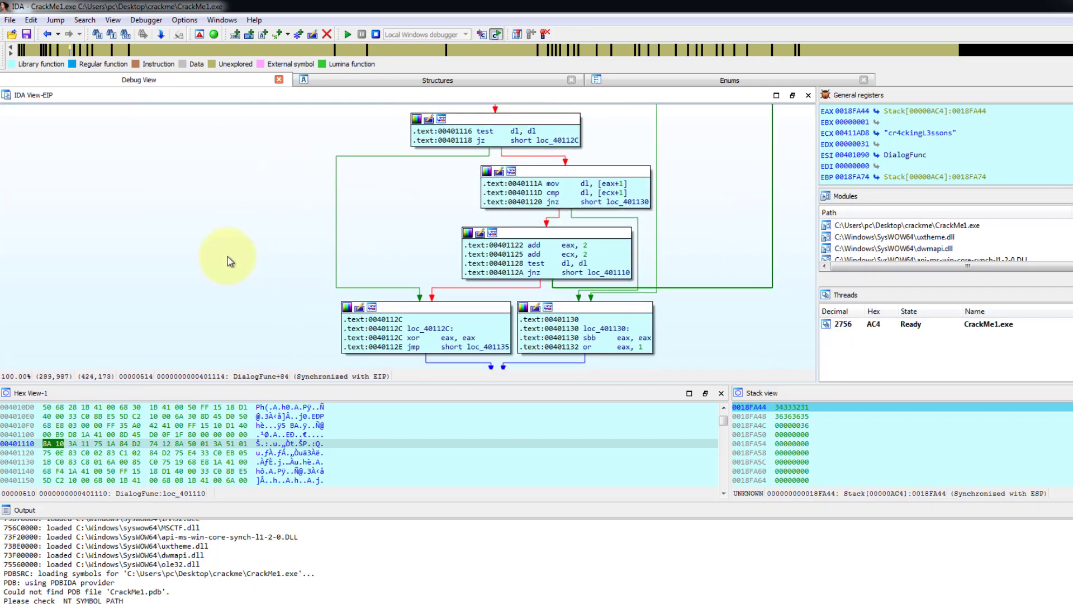
{"action": "left_click_drag", "start_coordinate": [226, 259], "coordinate": [223, 172]}
{"action": "left_click_drag", "start_coordinate": [208, 312], "coordinate": [187, 234]}
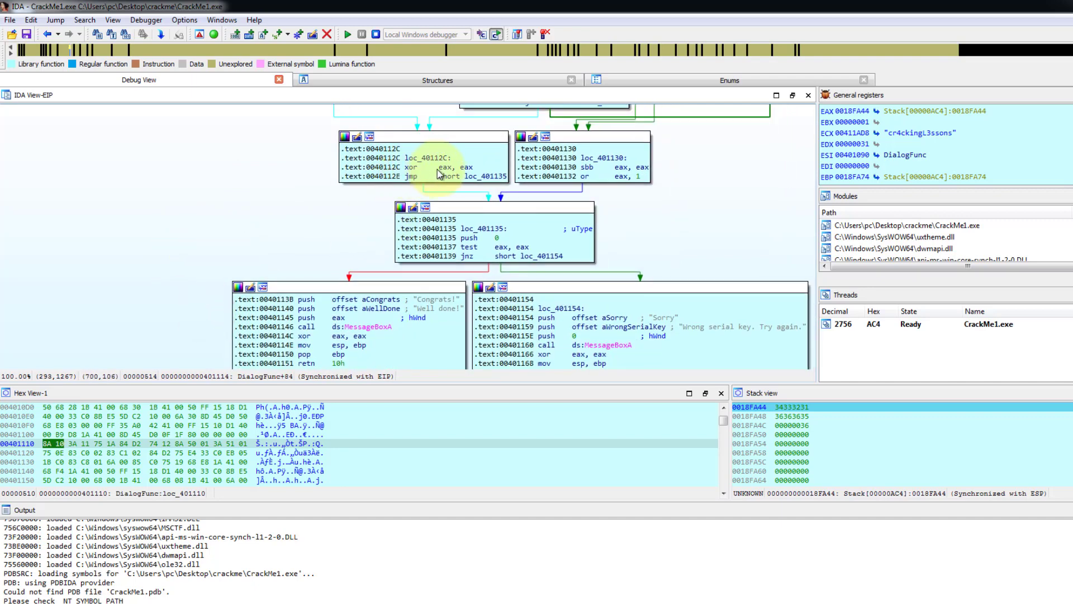
{"action": "left_click", "coordinate": [506, 329]}
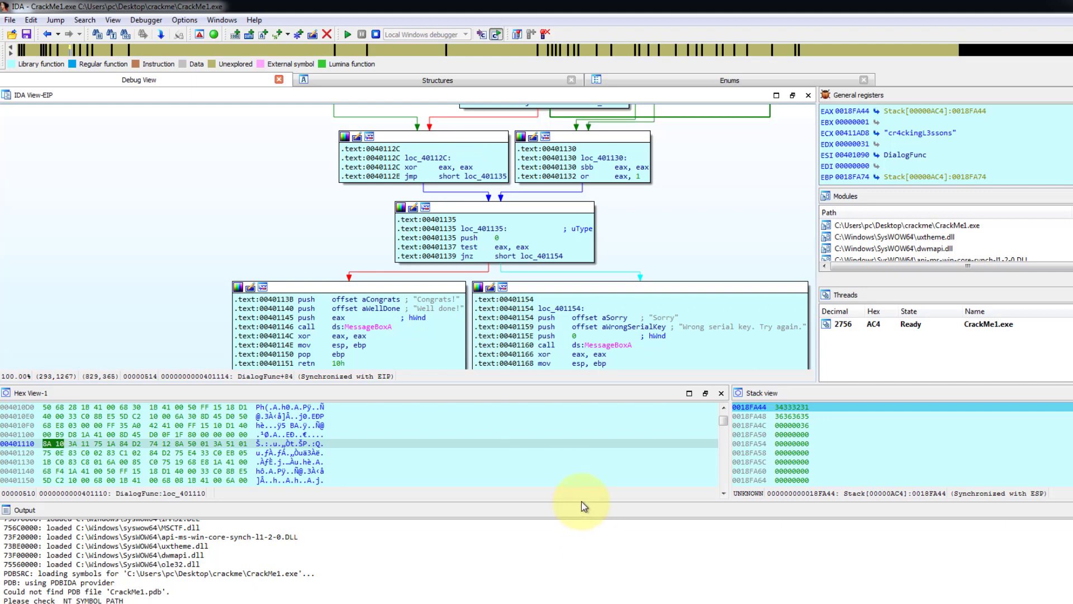
Step: Shrink the Output and Hex View panes and reselect the paused jnz in loc_401110
{"action": "left_click_drag", "start_coordinate": [581, 501], "coordinate": [576, 548]}
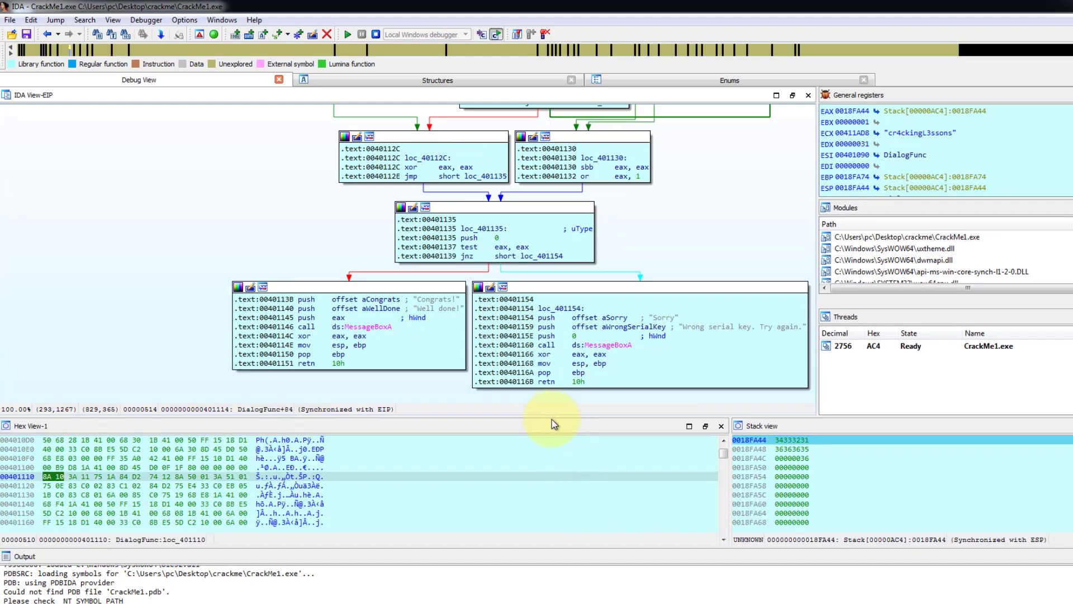
{"action": "left_click_drag", "start_coordinate": [553, 416], "coordinate": [554, 449]}
{"action": "left_click", "coordinate": [709, 202]}
{"action": "left_click_drag", "start_coordinate": [641, 137], "coordinate": [660, 184]}
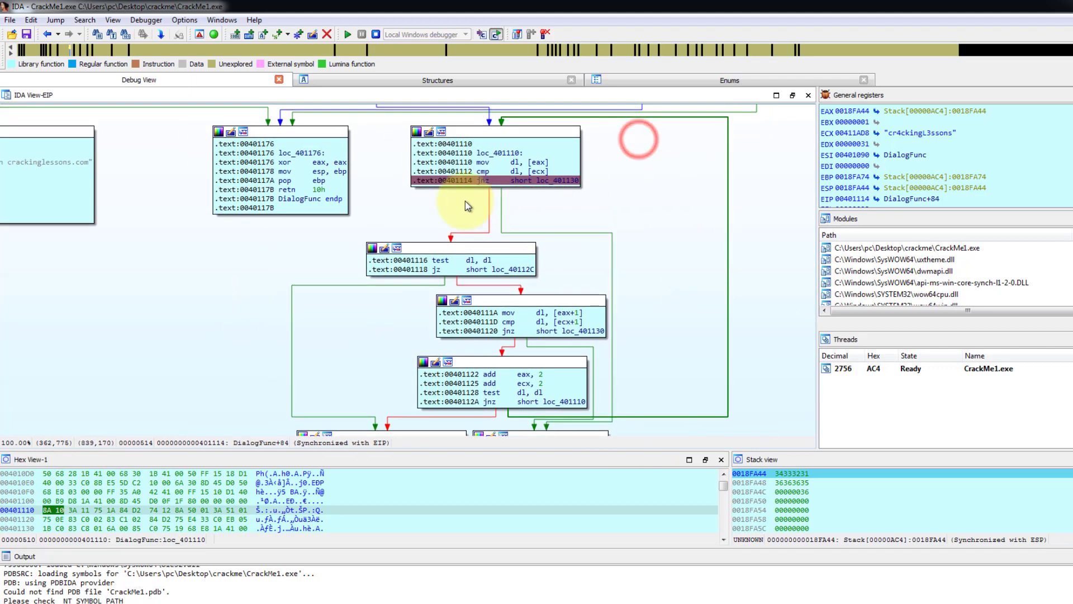
{"action": "left_click", "coordinate": [483, 187]}
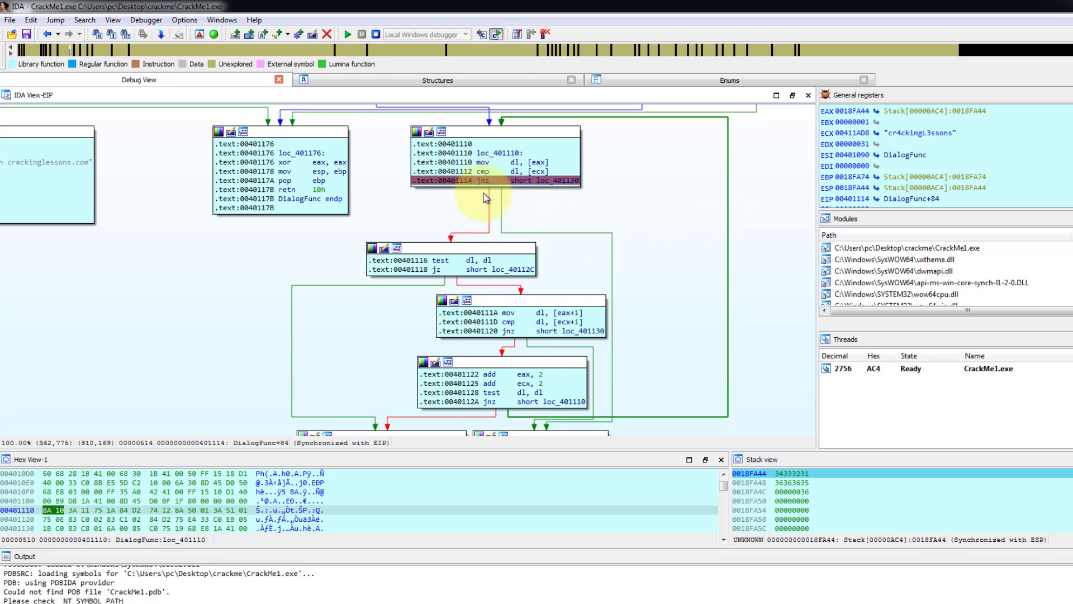
{"action": "left_click", "coordinate": [484, 181]}
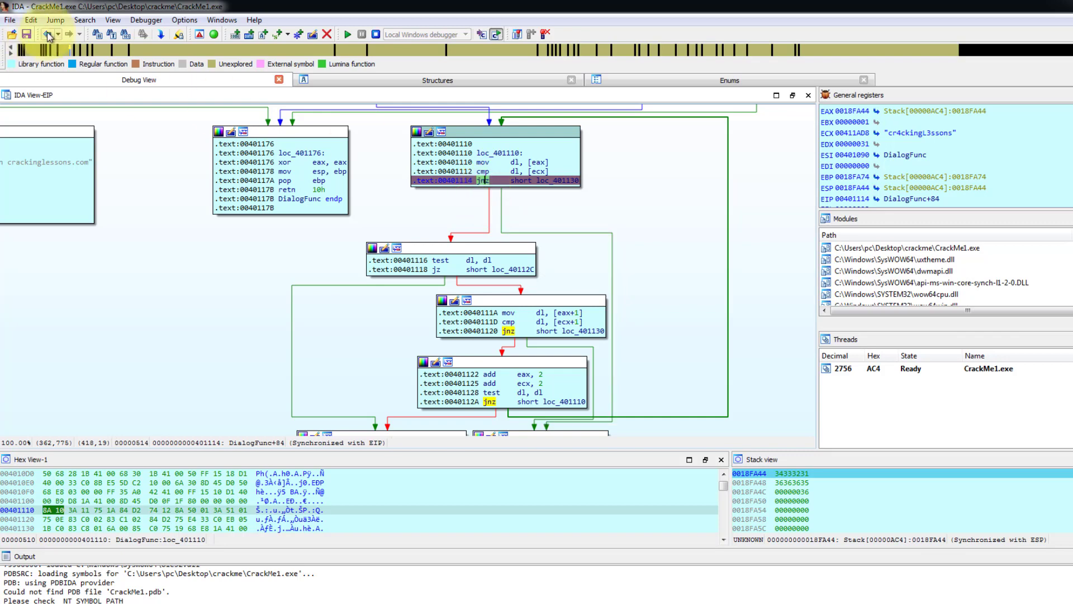
Step: Reassemble the jump at 00401114 as 'jz short loc_401130' via Patch program > Assemble
{"action": "left_click", "coordinate": [30, 20]}
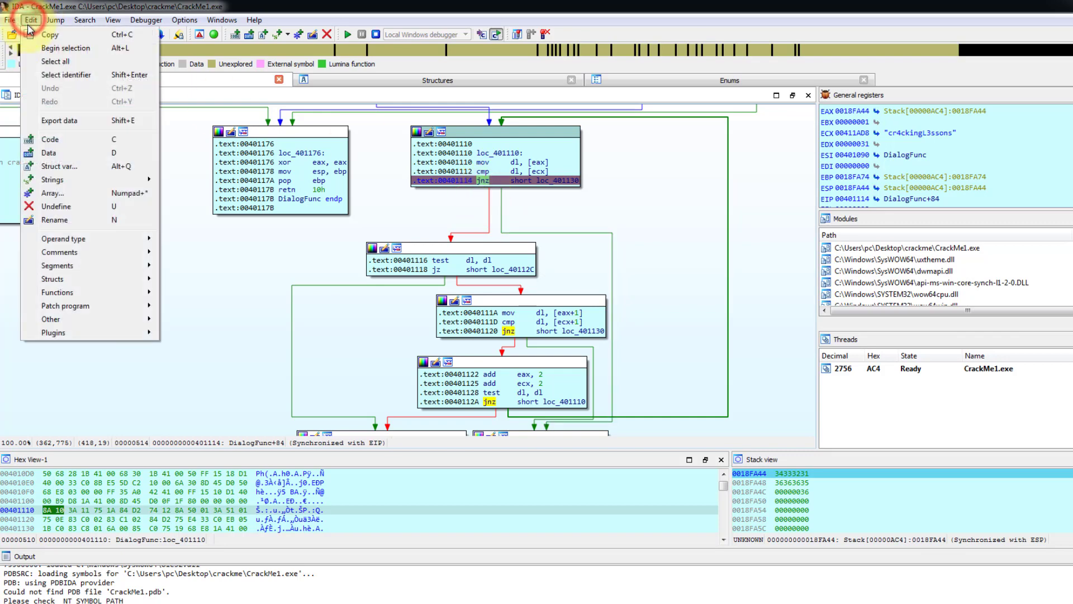
{"action": "mouse_move", "coordinate": [65, 306]}
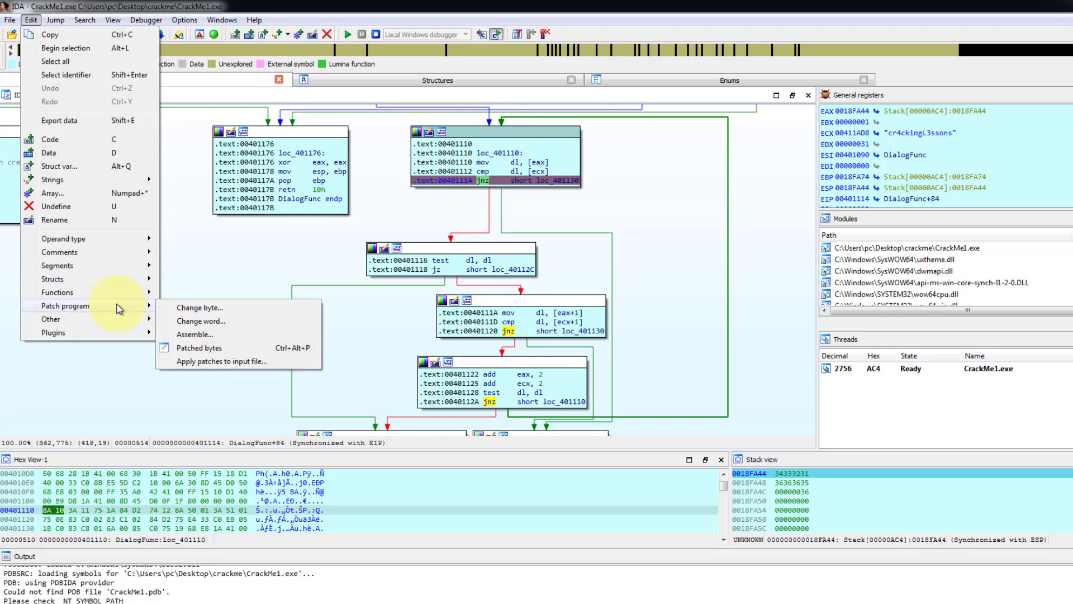
{"action": "left_click", "coordinate": [194, 335]}
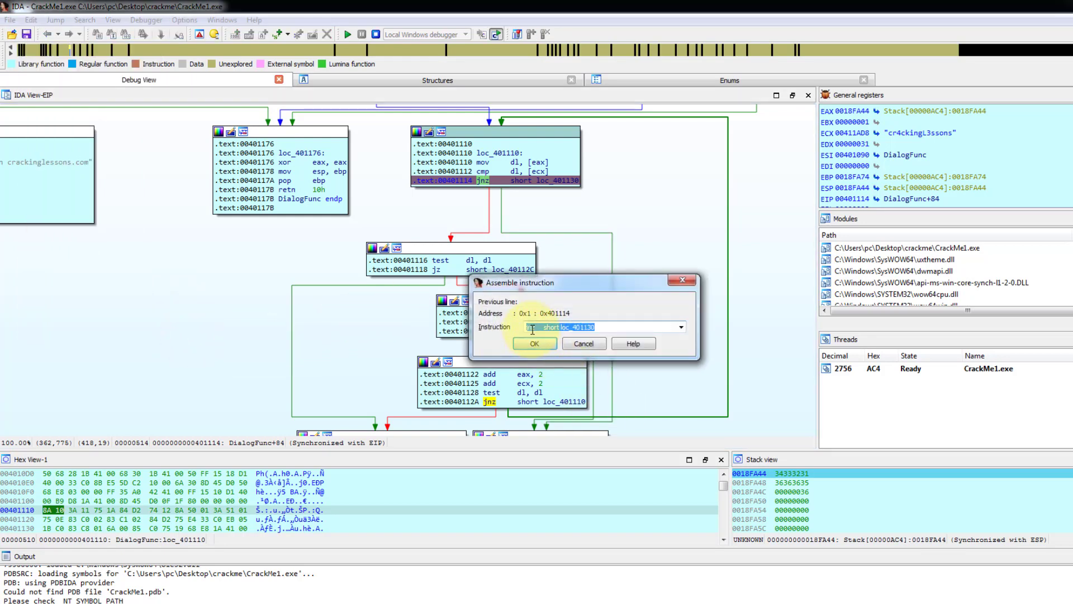
{"action": "left_click", "coordinate": [533, 328]}
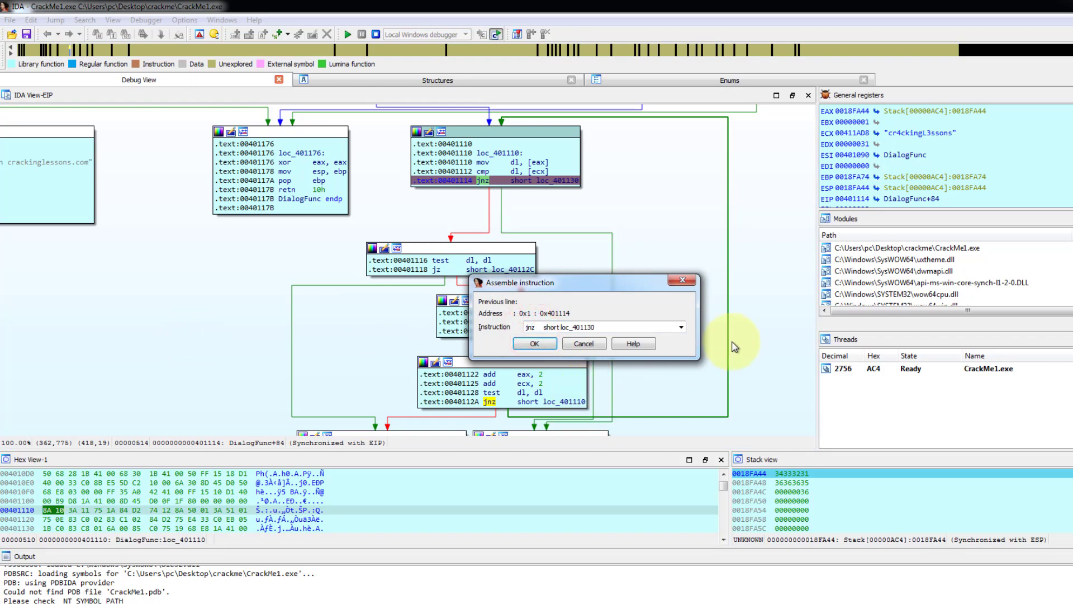
{"action": "key", "text": "BackSpace"}
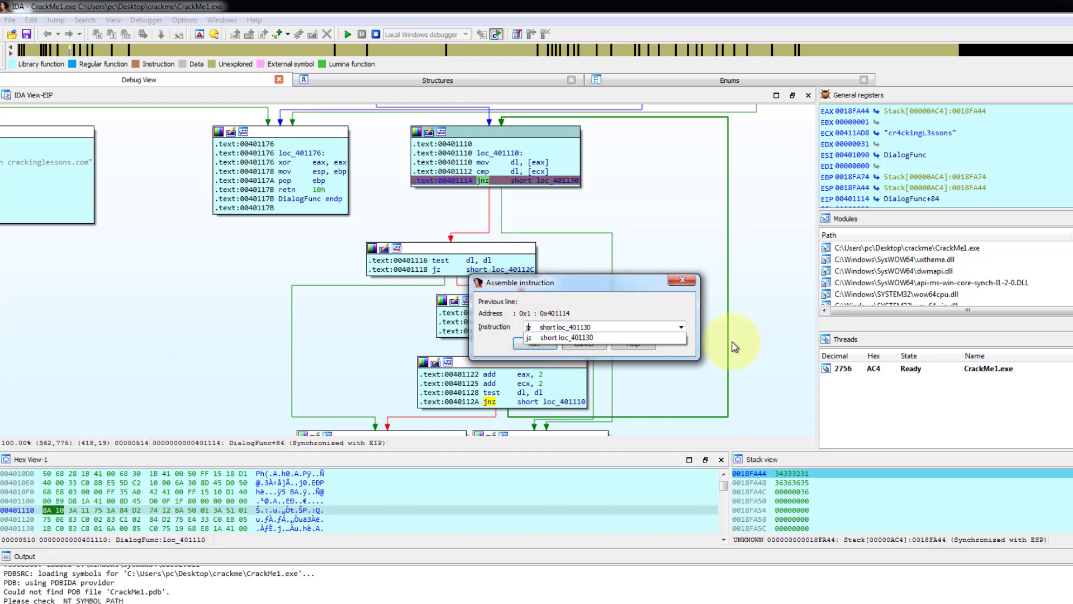
{"action": "left_click", "coordinate": [605, 288]}
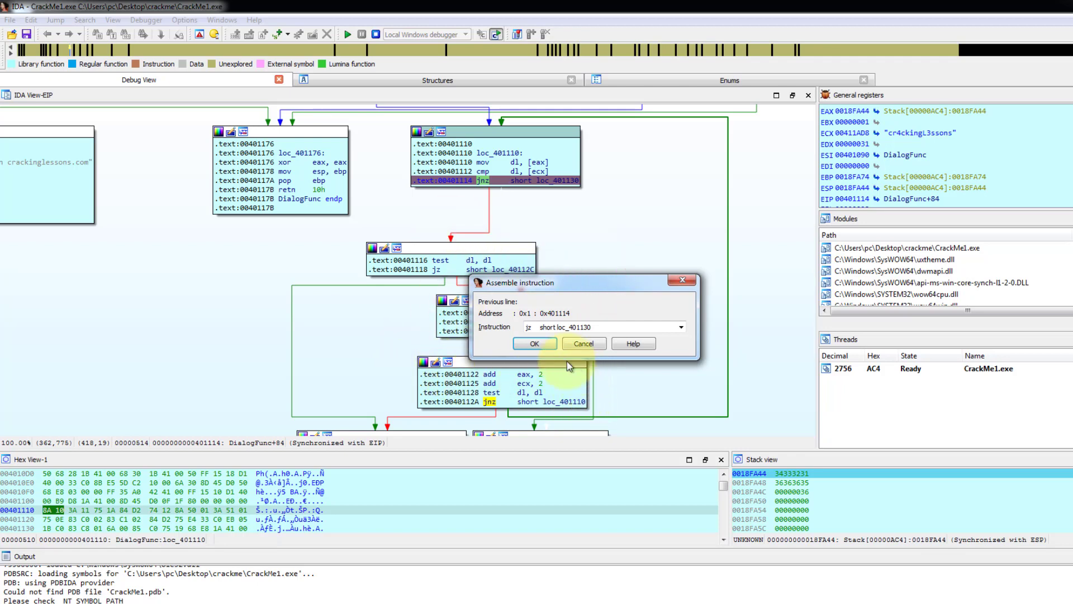
{"action": "left_click", "coordinate": [545, 350]}
Step: Close the assembler and step over the patched jump to 00401116
{"action": "left_click", "coordinate": [687, 285]}
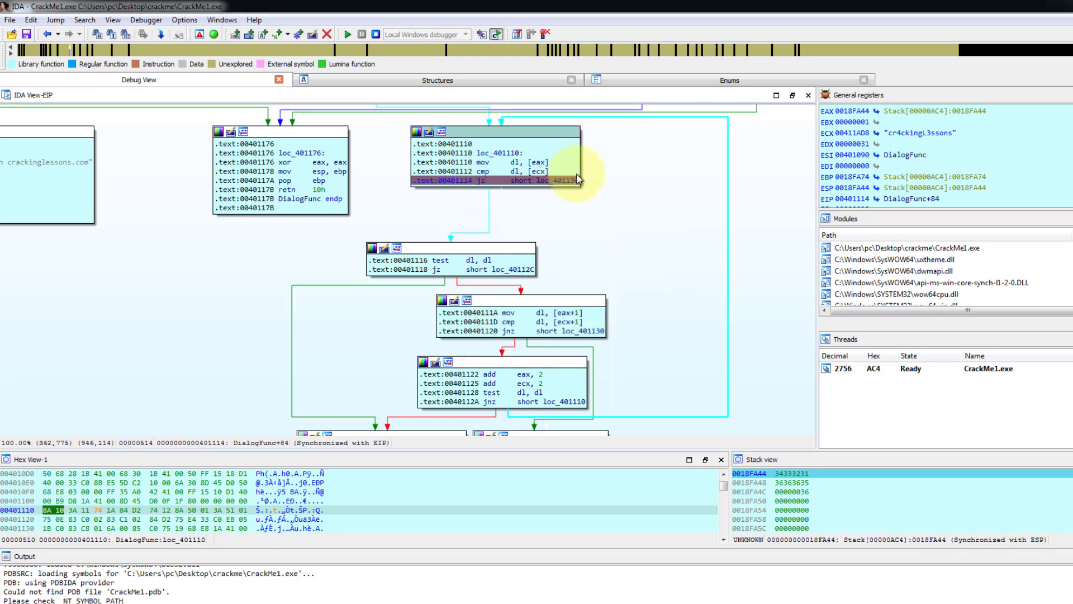
{"action": "left_click", "coordinate": [505, 185]}
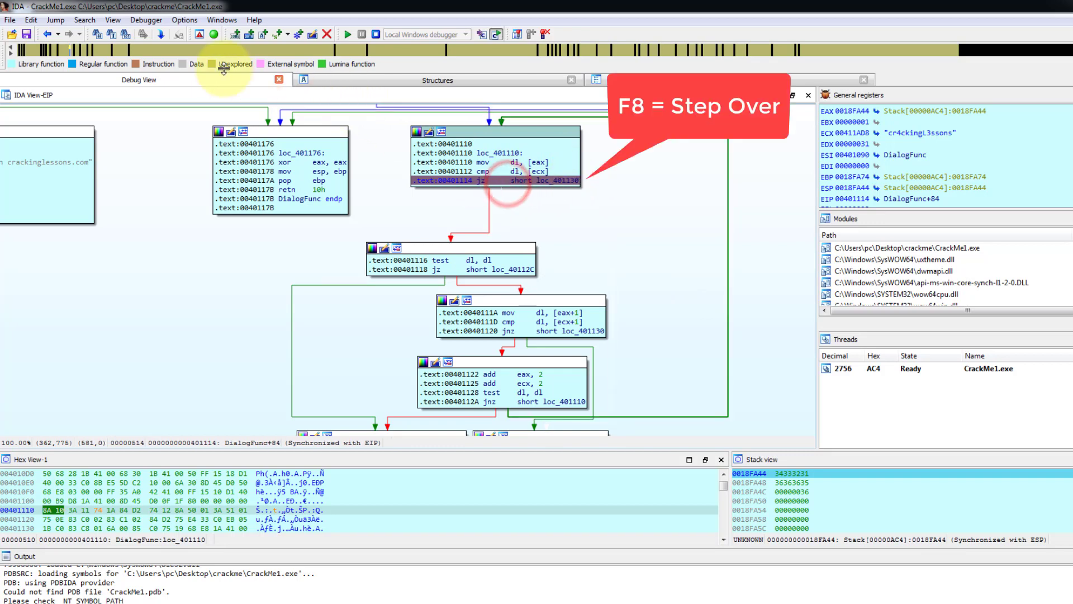
{"action": "left_click", "coordinate": [147, 20]}
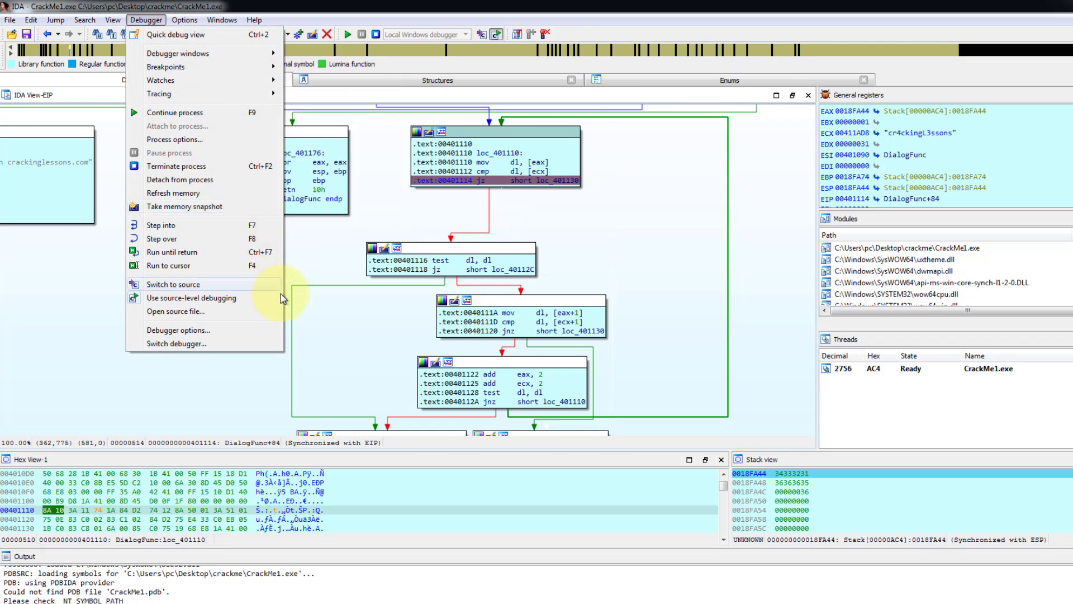
{"action": "left_click", "coordinate": [186, 244]}
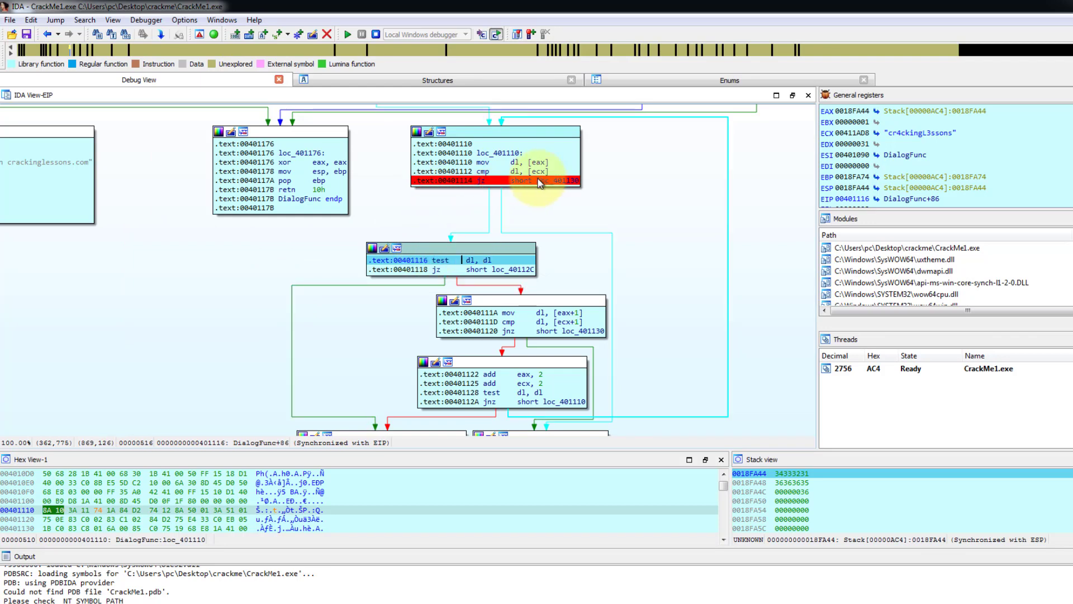
Step: Step again with F8 to the jz short loc_40112C at 00401118 and focus it
{"action": "mouse_move", "coordinate": [776, 222]}
{"action": "left_mouse_down"}
{"action": "mouse_move", "coordinate": [782, 197]}
{"action": "mouse_move", "coordinate": [785, 217]}
{"action": "left_mouse_up"}
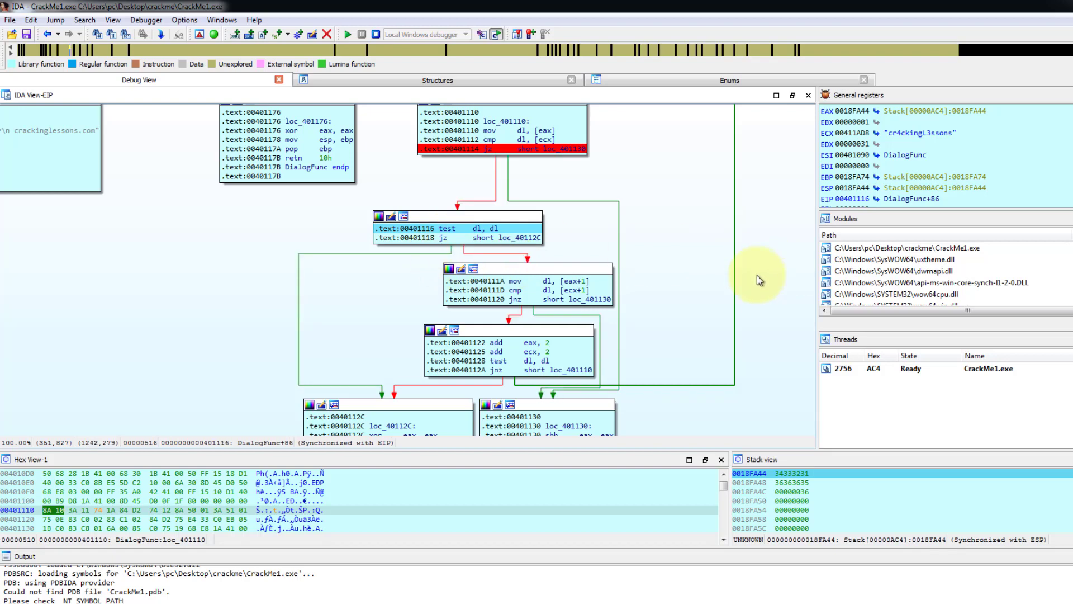
{"action": "key", "text": "F8"}
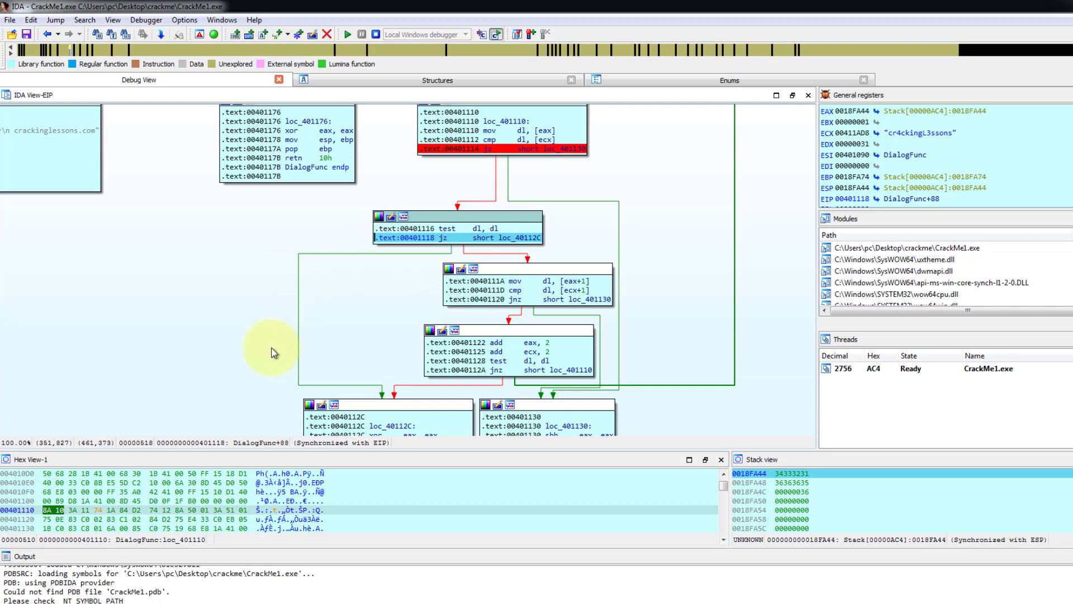
{"action": "left_click_drag", "start_coordinate": [681, 236], "coordinate": [695, 215]}
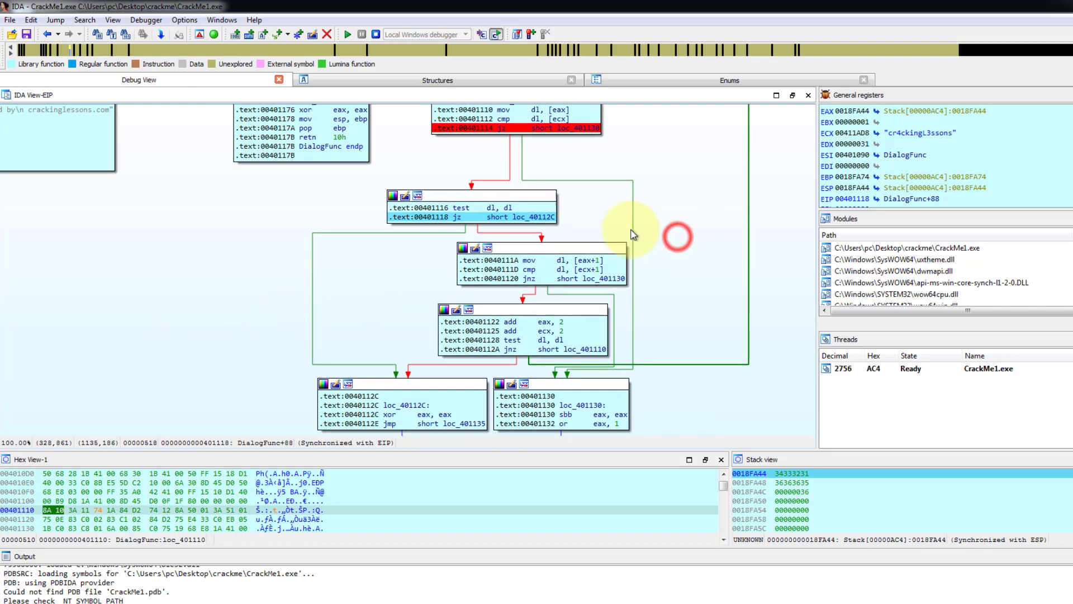
{"action": "left_click", "coordinate": [453, 216]}
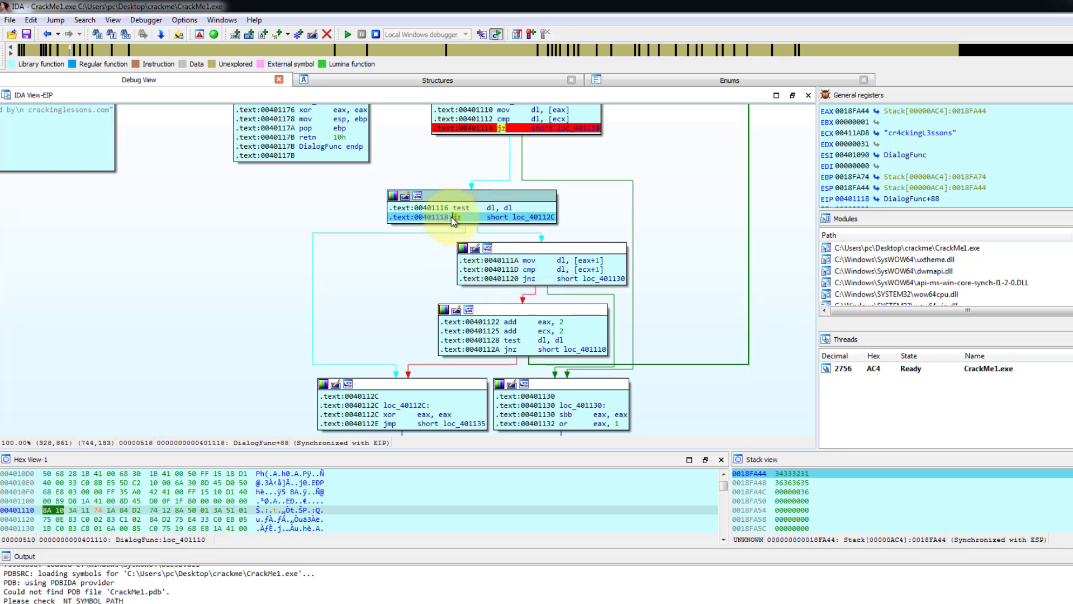
Step: In the Assemble dialog, rewrite the instruction at 00401118 as 'jnz short loc_40112C'
{"action": "left_click", "coordinate": [34, 20]}
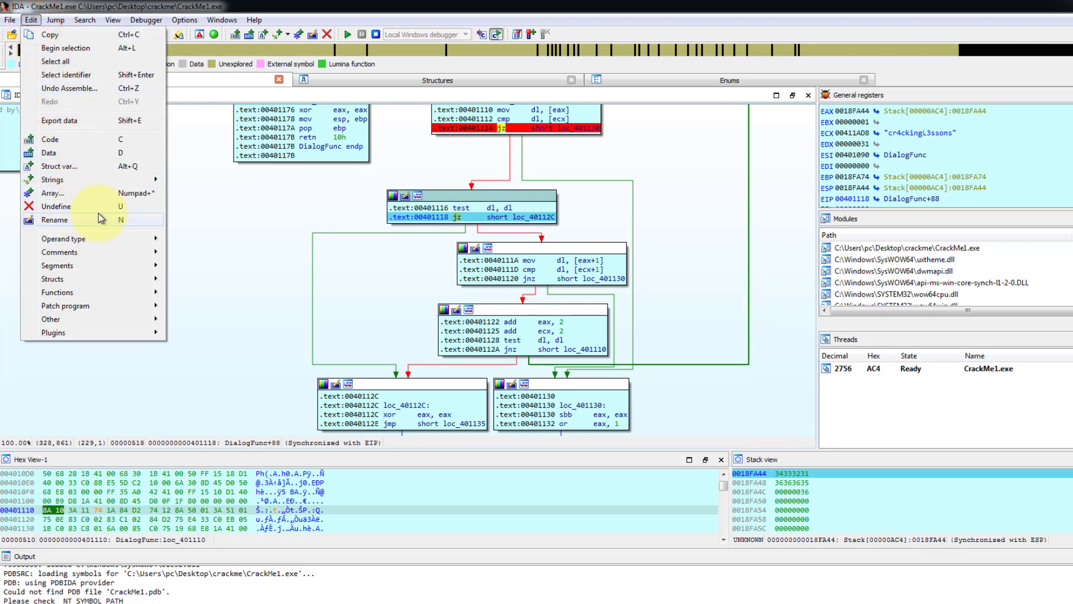
{"action": "mouse_move", "coordinate": [65, 305]}
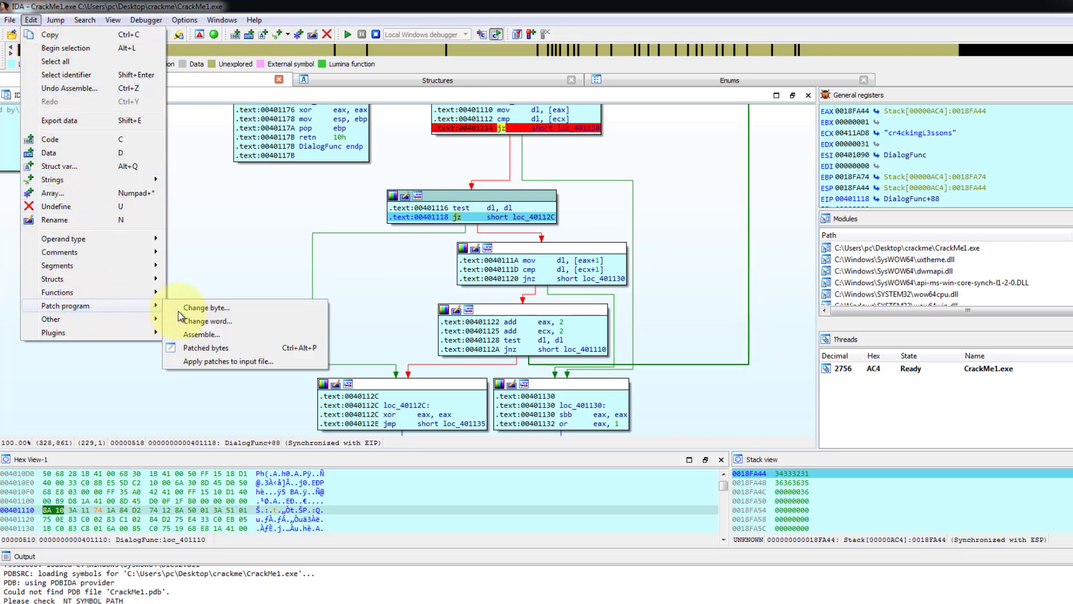
{"action": "left_click", "coordinate": [201, 334]}
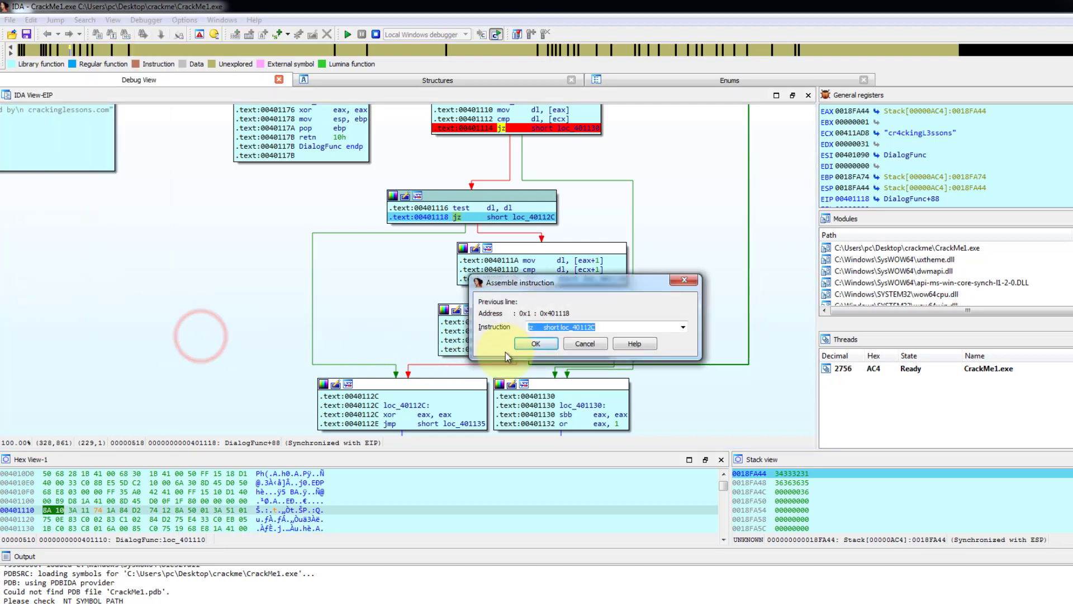
{"action": "left_click", "coordinate": [529, 328]}
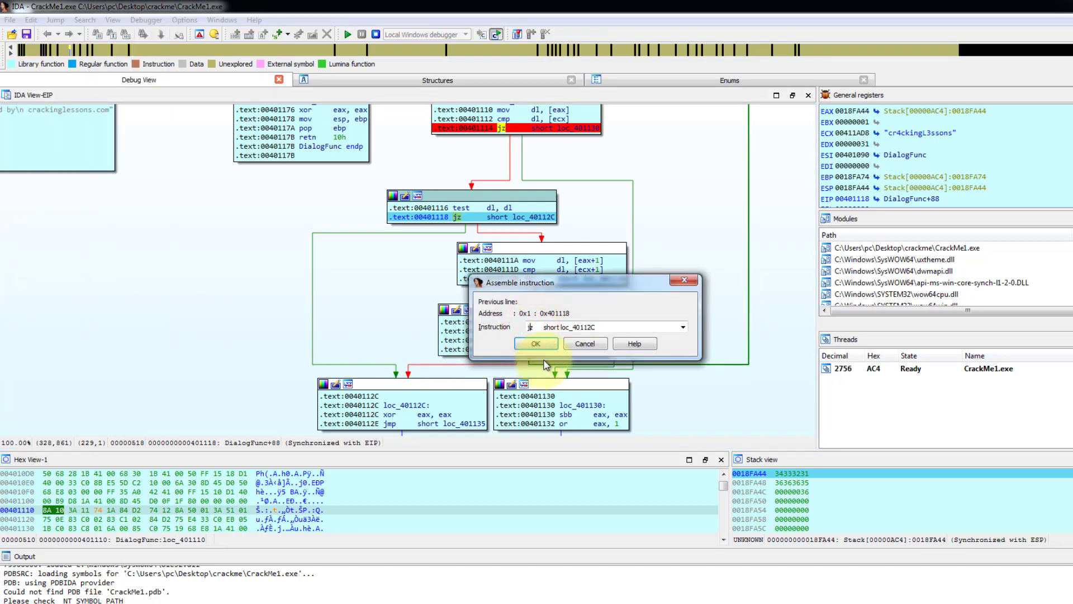
{"action": "type", "text": "n"}
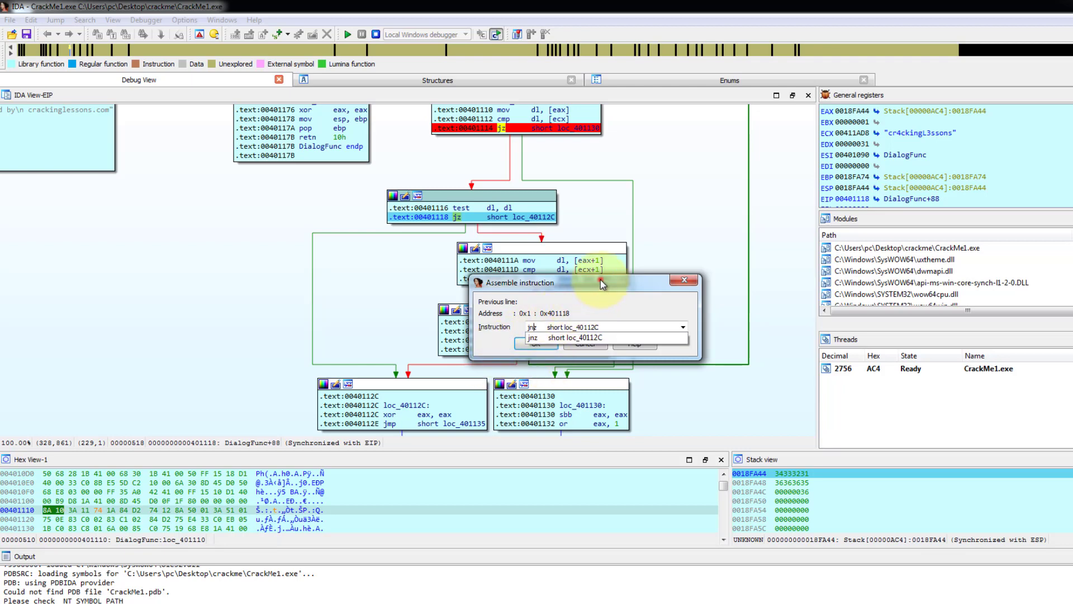
{"action": "left_click", "coordinate": [601, 280]}
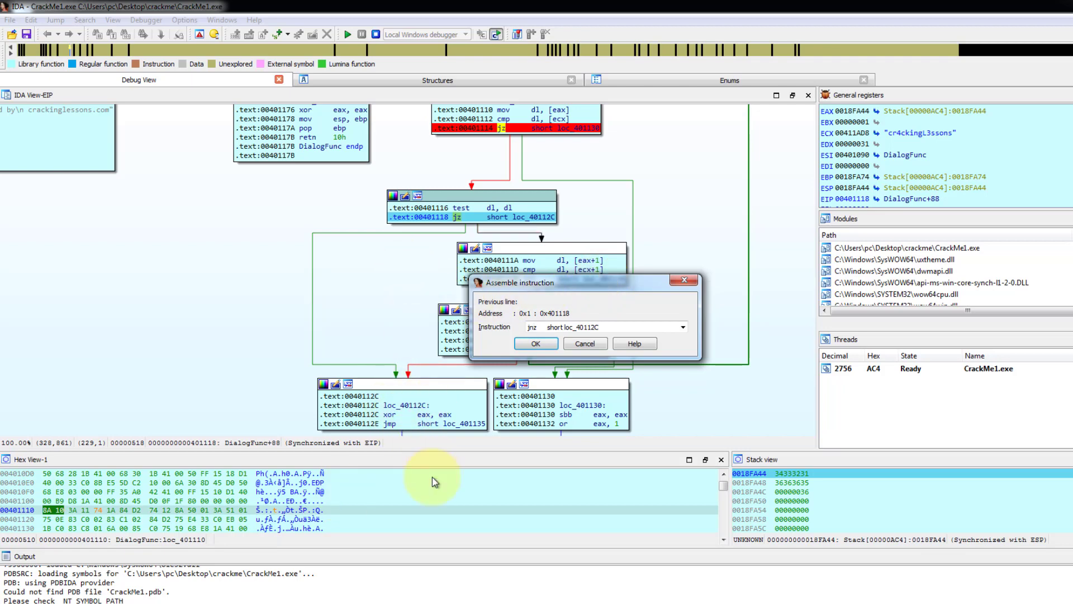
Step: Apply the jnz patch, close the assembler and step through loc_40112C to the jmp at 0040112E
{"action": "left_click", "coordinate": [542, 345]}
{"action": "left_click", "coordinate": [686, 284]}
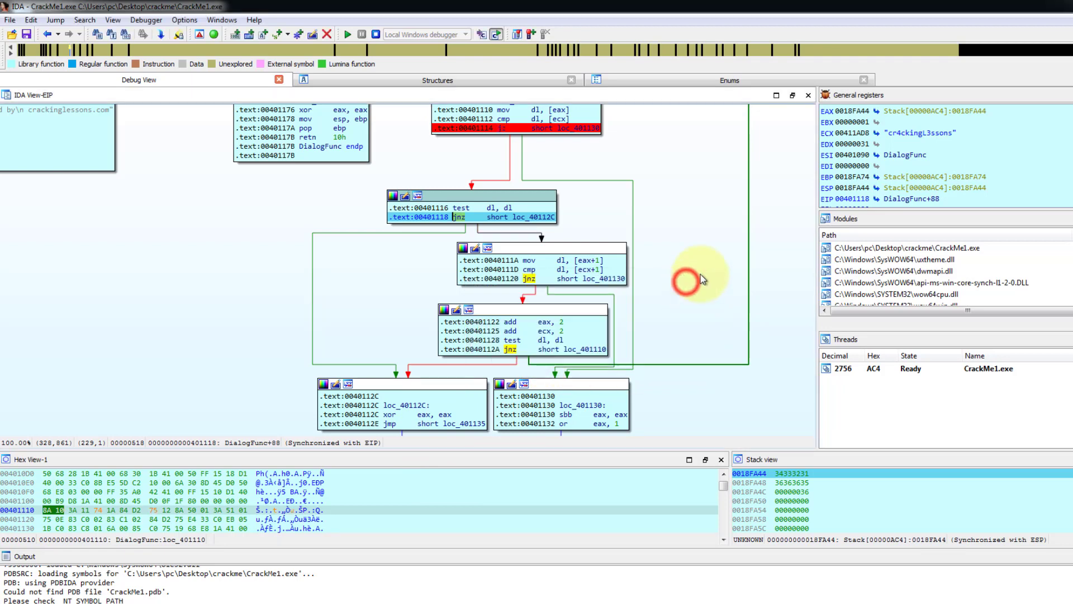
{"action": "left_click", "coordinate": [460, 214]}
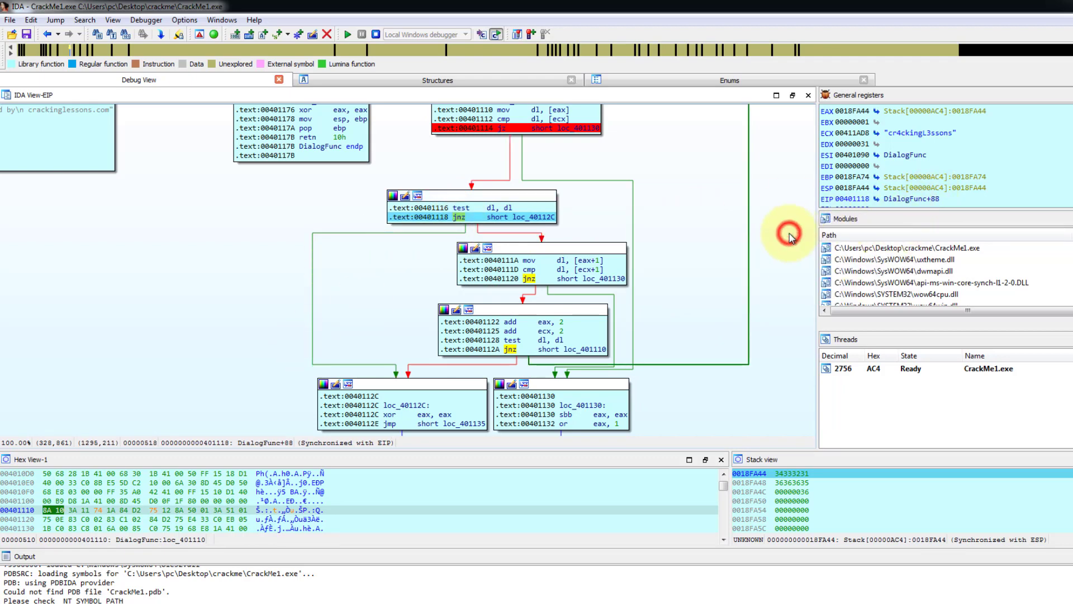
{"action": "key", "text": "F8"}
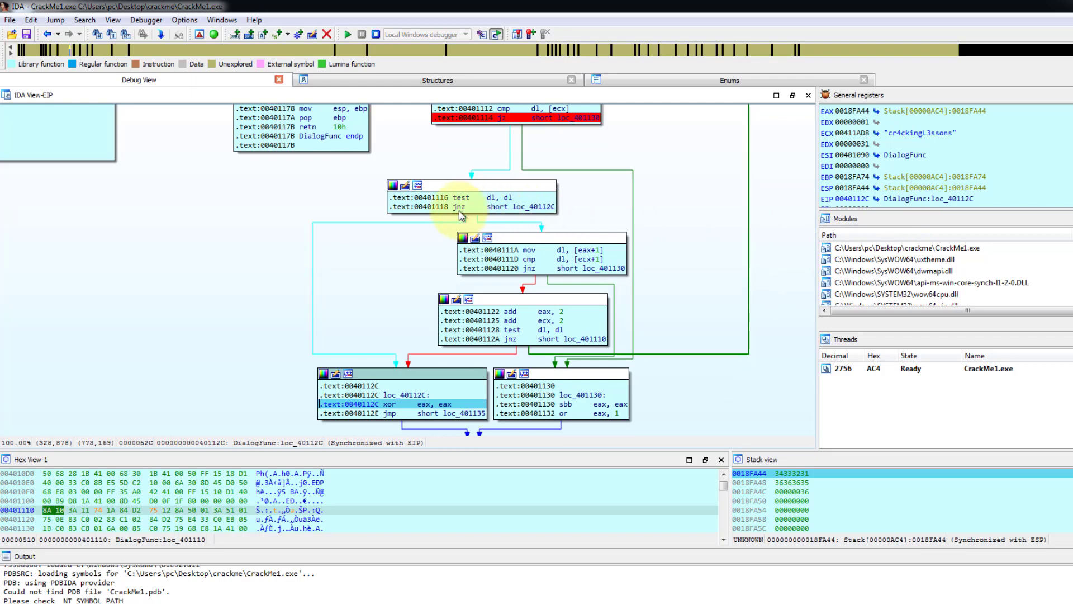
{"action": "left_click_drag", "start_coordinate": [214, 382], "coordinate": [337, 269]}
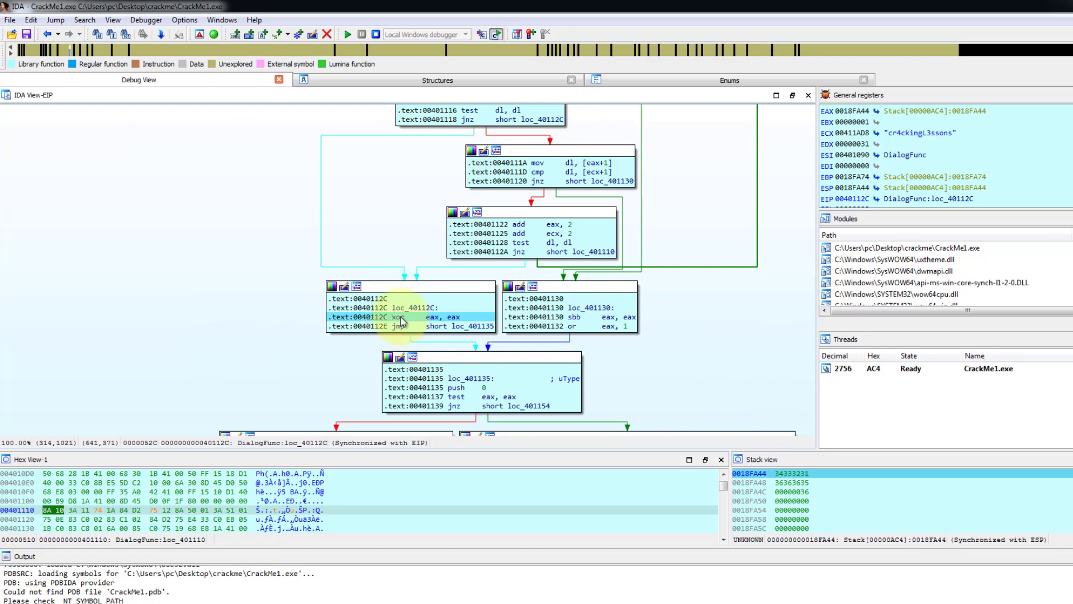
{"action": "left_click", "coordinate": [741, 299]}
{"action": "key", "text": "F8"}
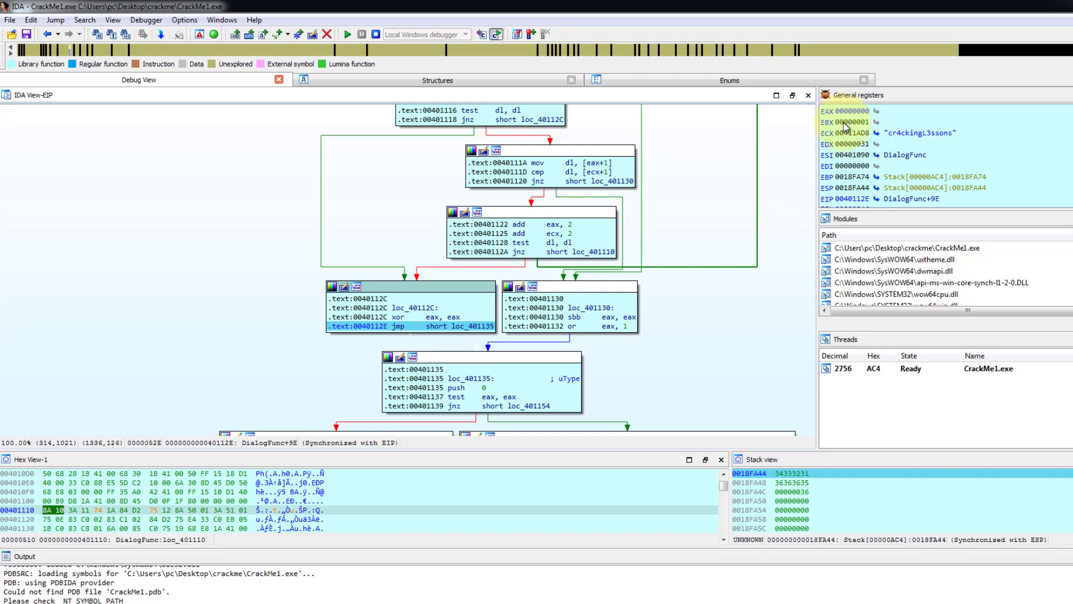
Step: With the Congrats and Sorry blocks in view, step on to the jnz at 00401139
{"action": "left_click", "coordinate": [737, 331]}
{"action": "scroll", "coordinate": [730, 319], "scroll_direction": "down", "scroll_amount": 3}
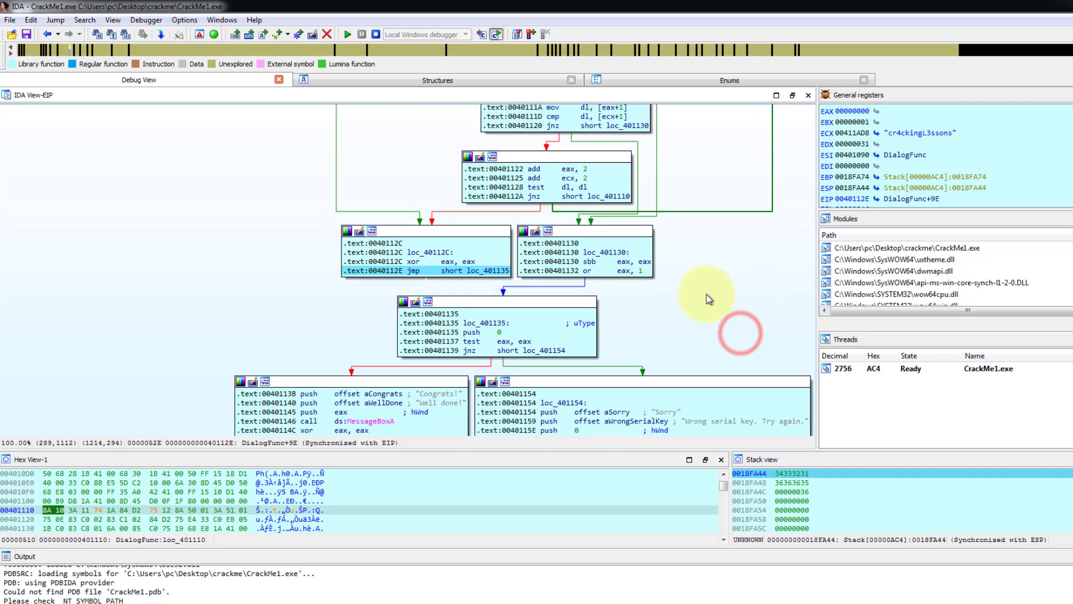
{"action": "left_click", "coordinate": [720, 315]}
{"action": "scroll", "coordinate": [720, 314], "scroll_direction": "down", "scroll_amount": 2}
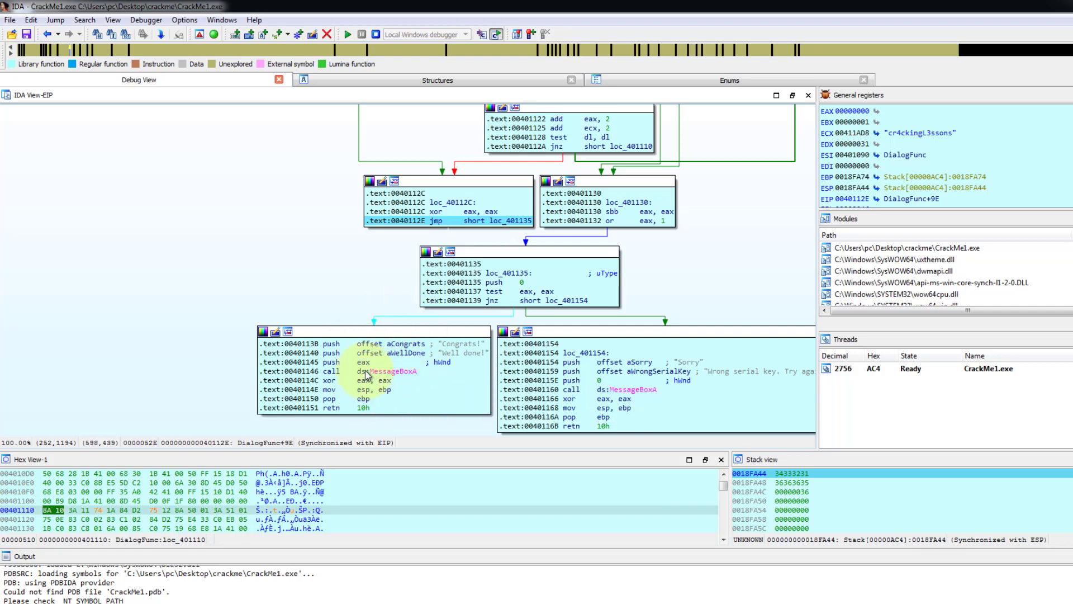
{"action": "mouse_move", "coordinate": [706, 229]}
{"action": "left_mouse_down"}
{"action": "mouse_move", "coordinate": [653, 379]}
{"action": "mouse_move", "coordinate": [709, 300]}
{"action": "left_mouse_up"}
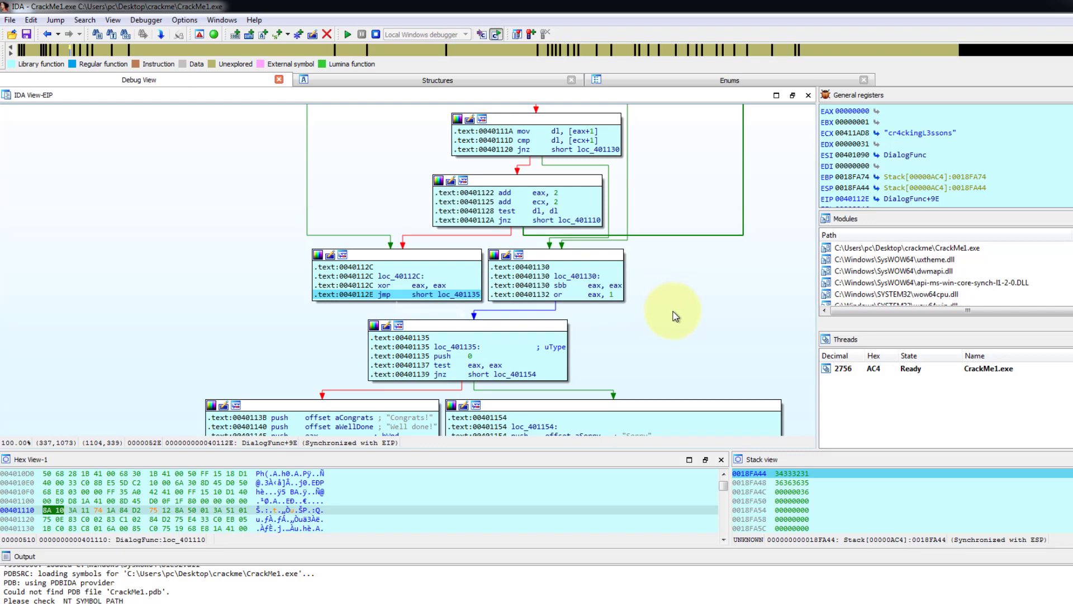
{"action": "key", "text": "F8"}
{"action": "left_click_drag", "start_coordinate": [659, 324], "coordinate": [701, 257]}
{"action": "key", "text": "F8"}
{"action": "key", "text": "F8"}
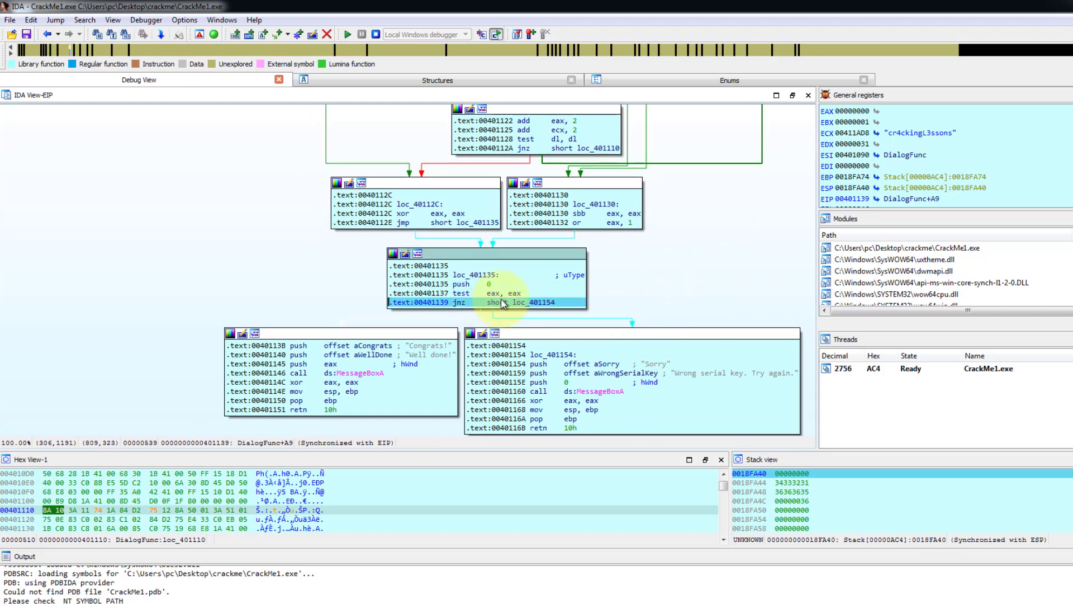
{"action": "scroll", "coordinate": [647, 275], "scroll_direction": "down", "scroll_amount": 2}
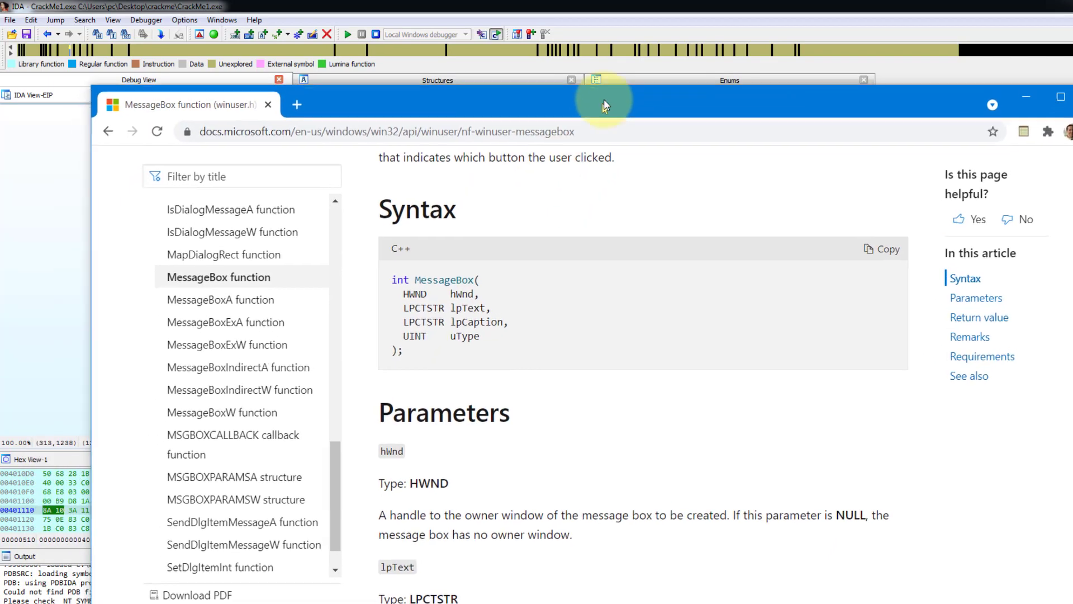
Step: Highlight the hWnd parameter and its description in the MessageBox docs, then return focus to IDA
{"action": "left_click_drag", "start_coordinate": [548, 187], "coordinate": [621, 59]}
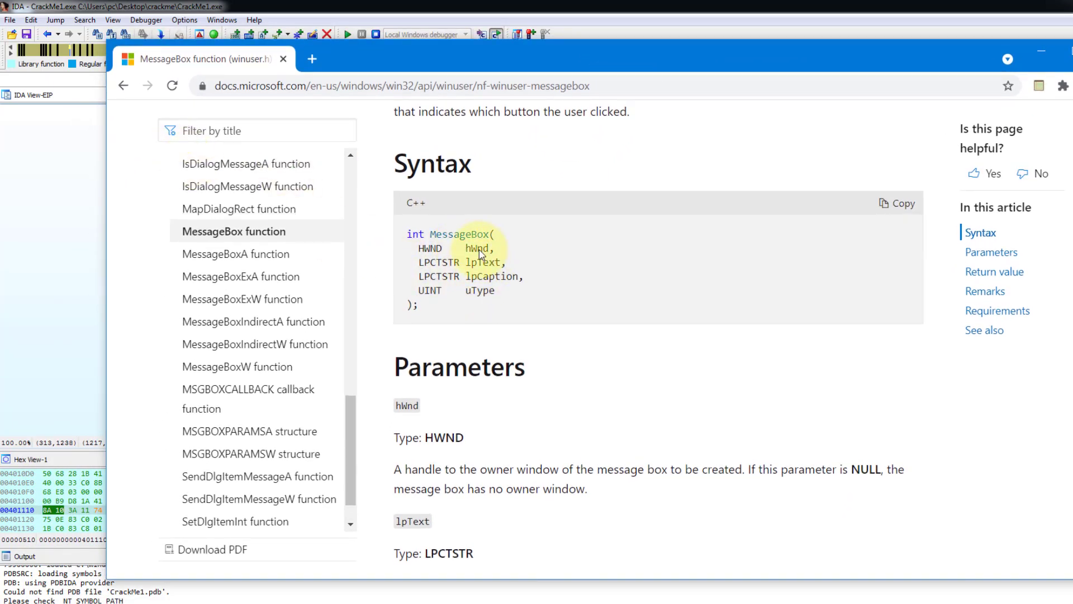
{"action": "left_click", "coordinate": [418, 249]}
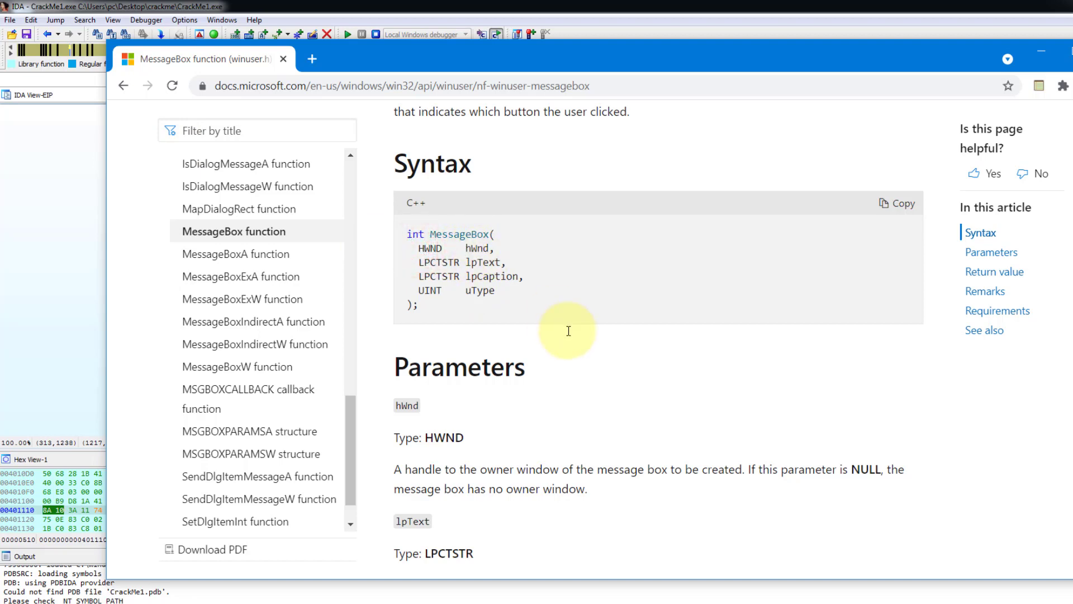
{"action": "left_click_drag", "start_coordinate": [418, 248], "coordinate": [488, 248]}
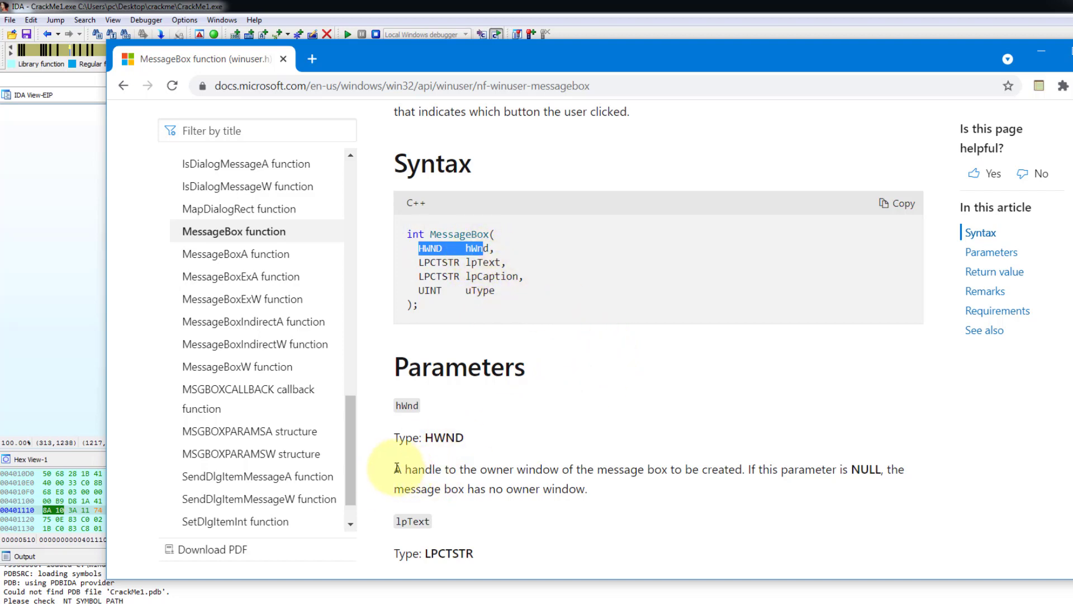
{"action": "left_click_drag", "start_coordinate": [396, 468], "coordinate": [690, 476]}
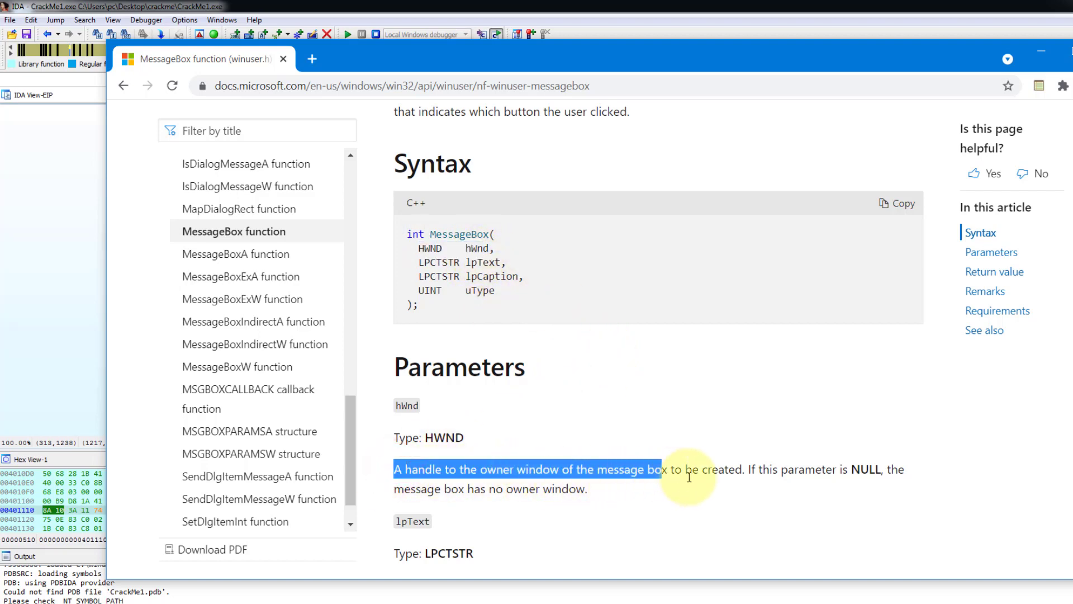
{"action": "left_click_drag", "start_coordinate": [716, 477], "coordinate": [772, 498]}
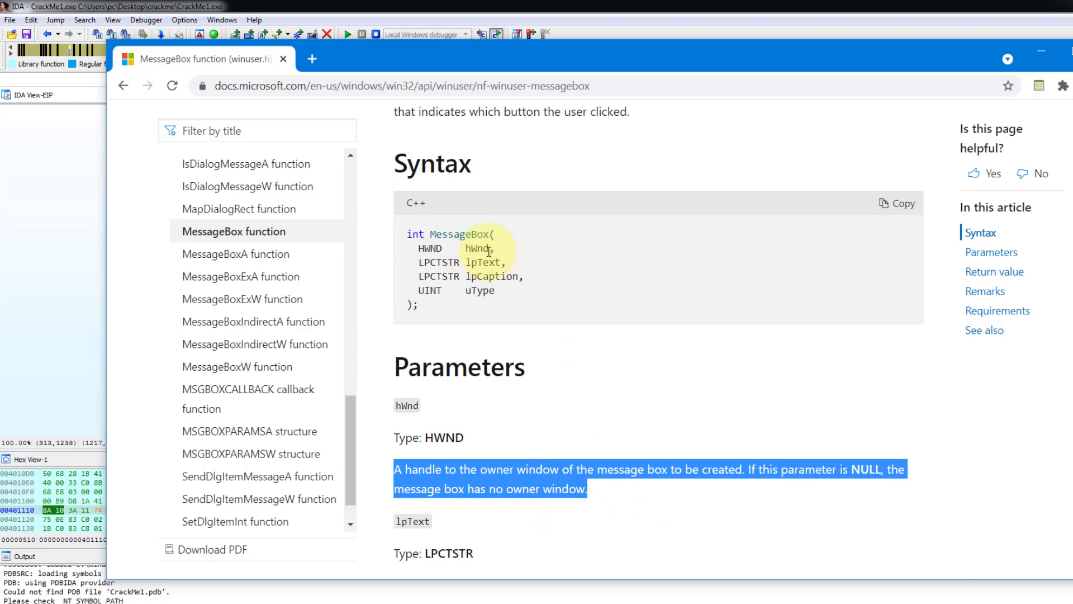
{"action": "left_click", "coordinate": [632, 18]}
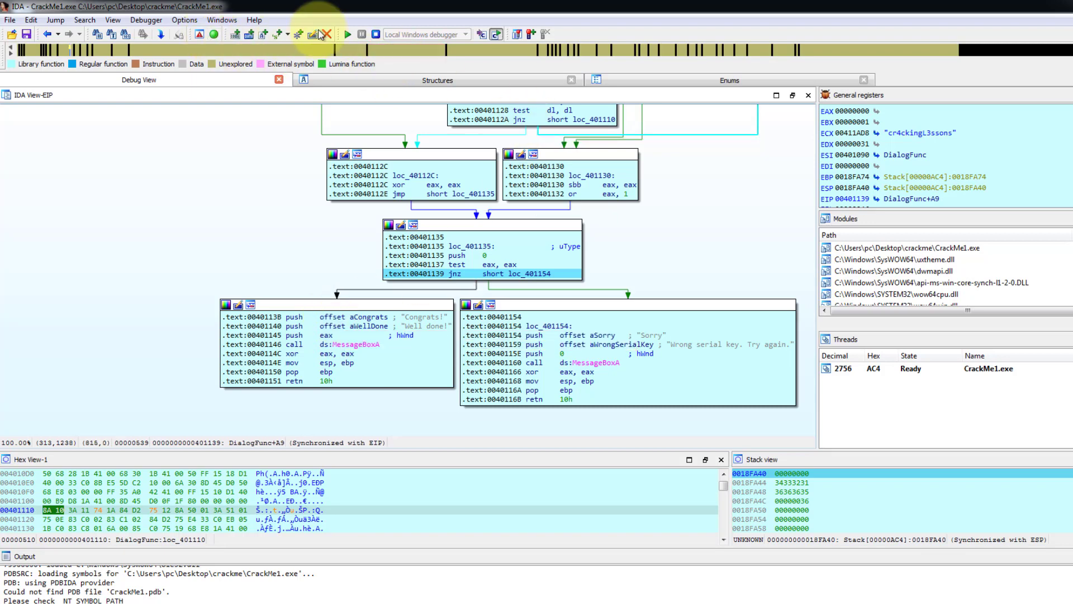
Step: Step through the Congrats block past both pushed strings up to the call ds:MessageBoxA at 00401146
{"action": "left_click", "coordinate": [714, 264]}
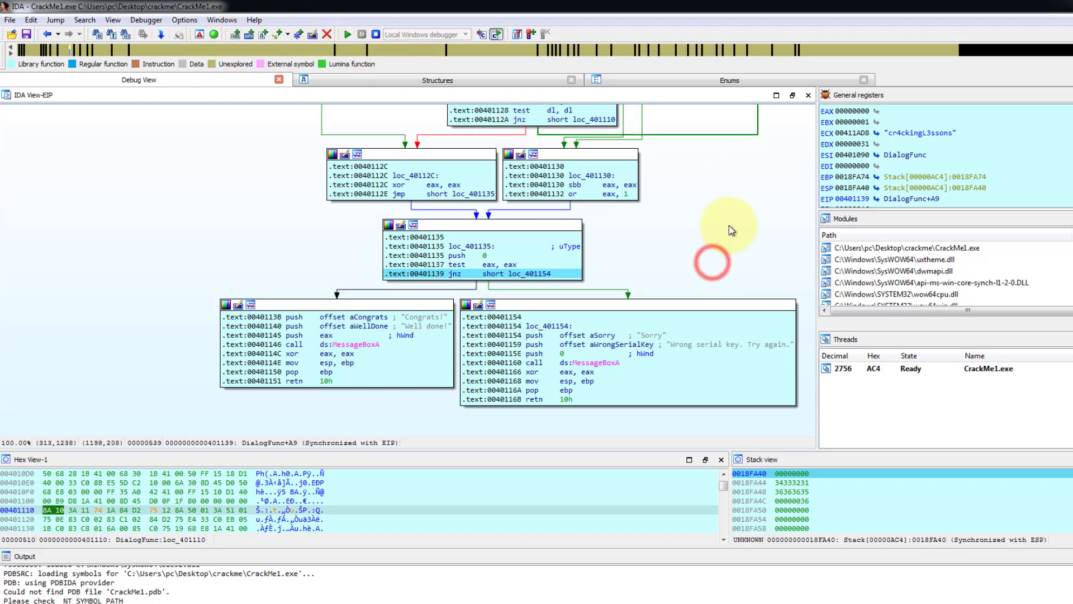
{"action": "key", "text": "F8"}
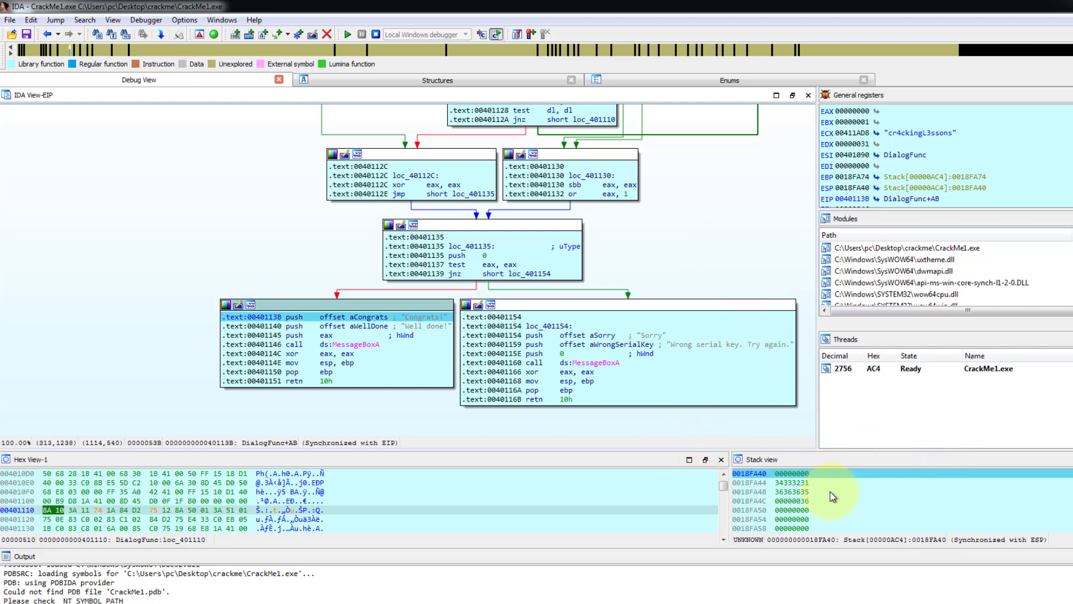
{"action": "key", "text": "F8"}
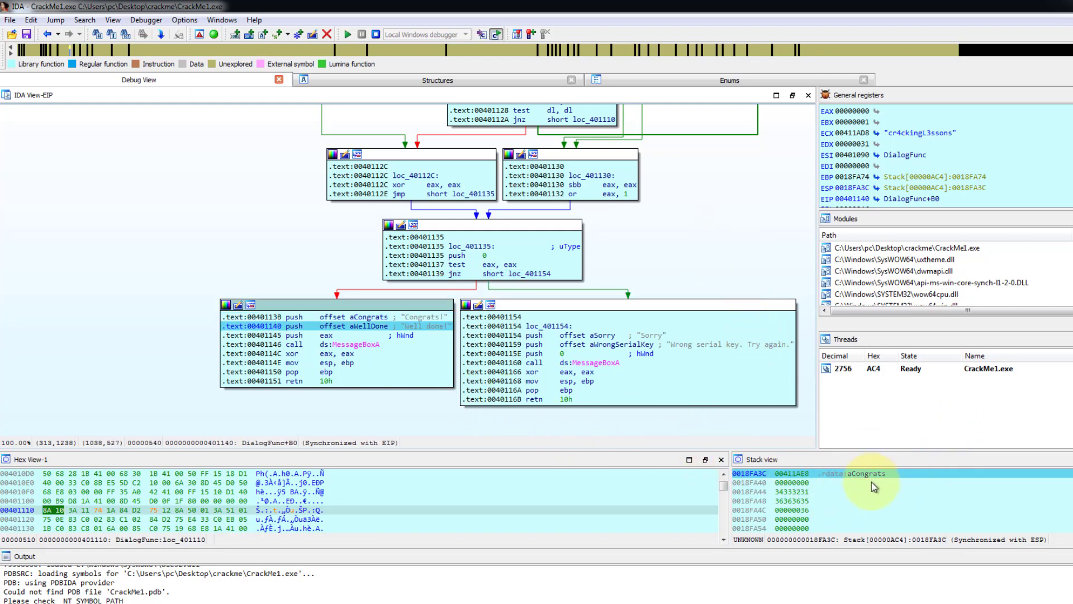
{"action": "key", "text": "F8"}
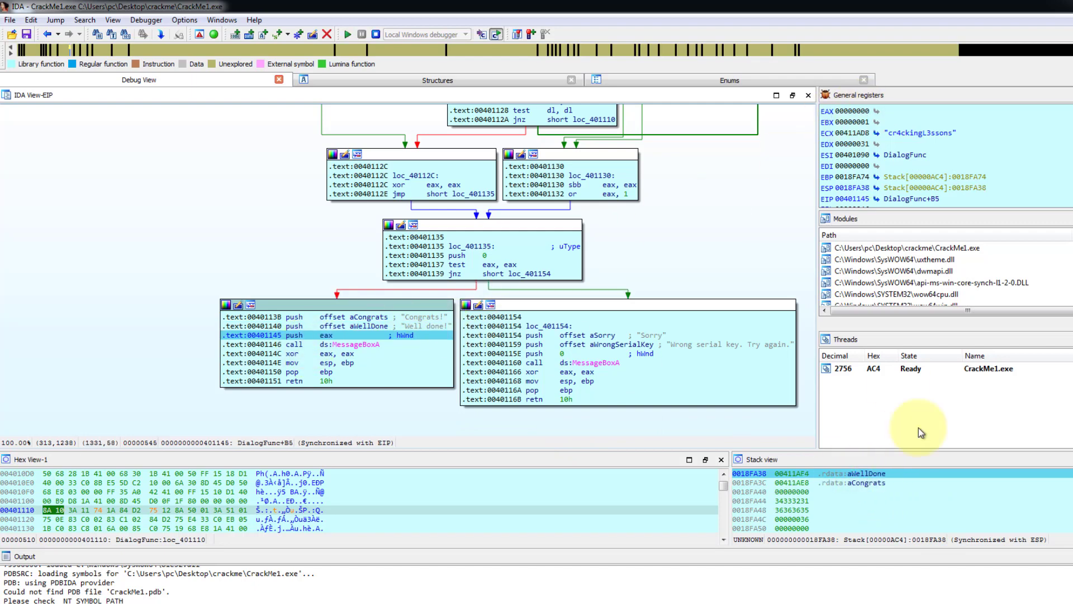
{"action": "key", "text": "F8"}
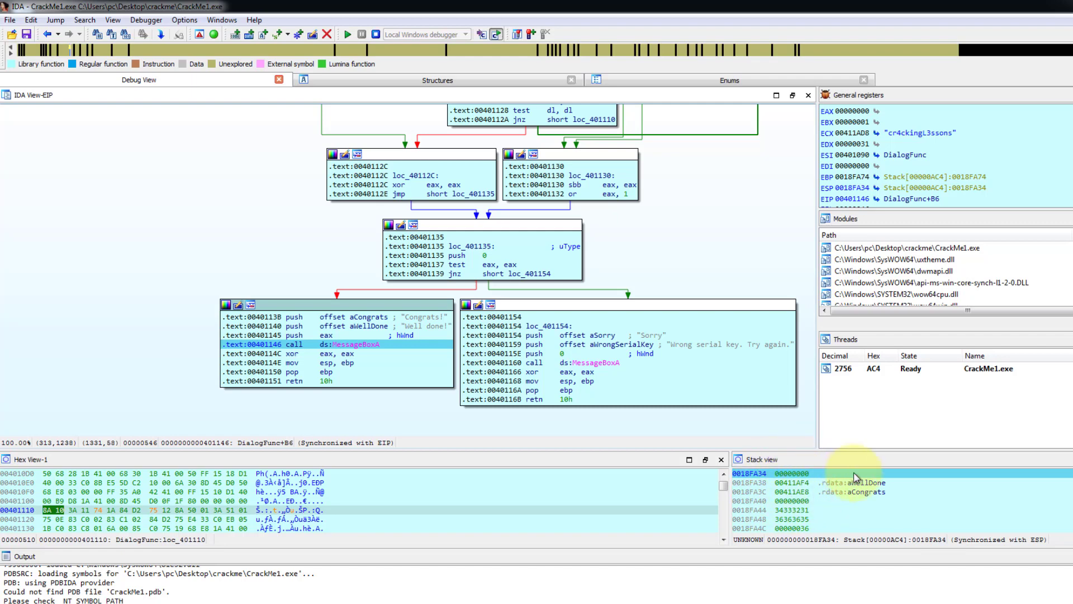
{"action": "left_click", "coordinate": [337, 347]}
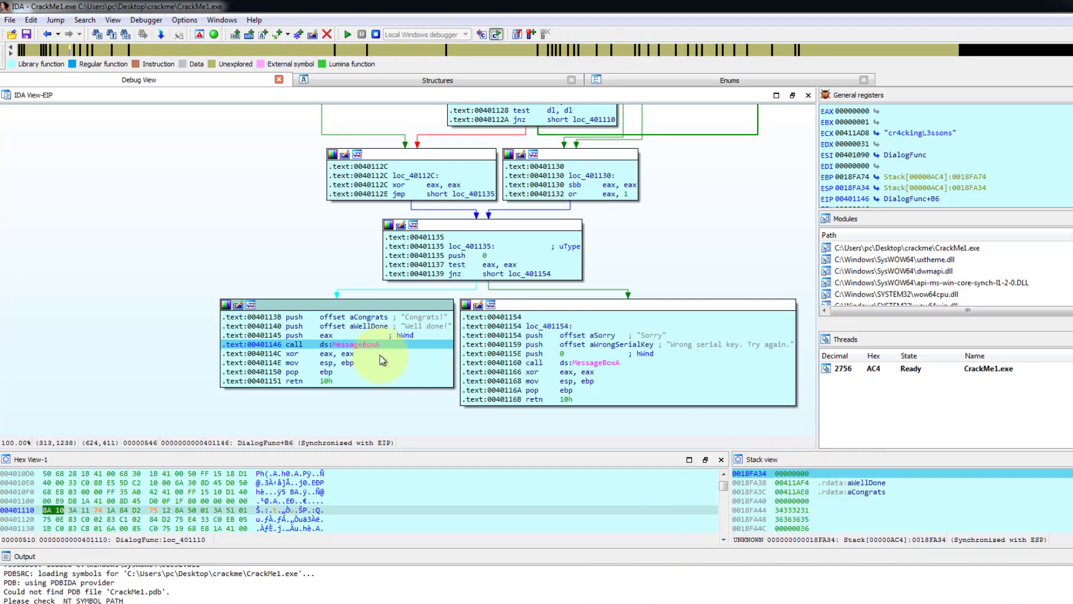
Step: Continue with F9 to show the Congrats box, dismiss it, continue again and terminate the process
{"action": "left_click", "coordinate": [595, 9]}
{"action": "key", "text": "F9"}
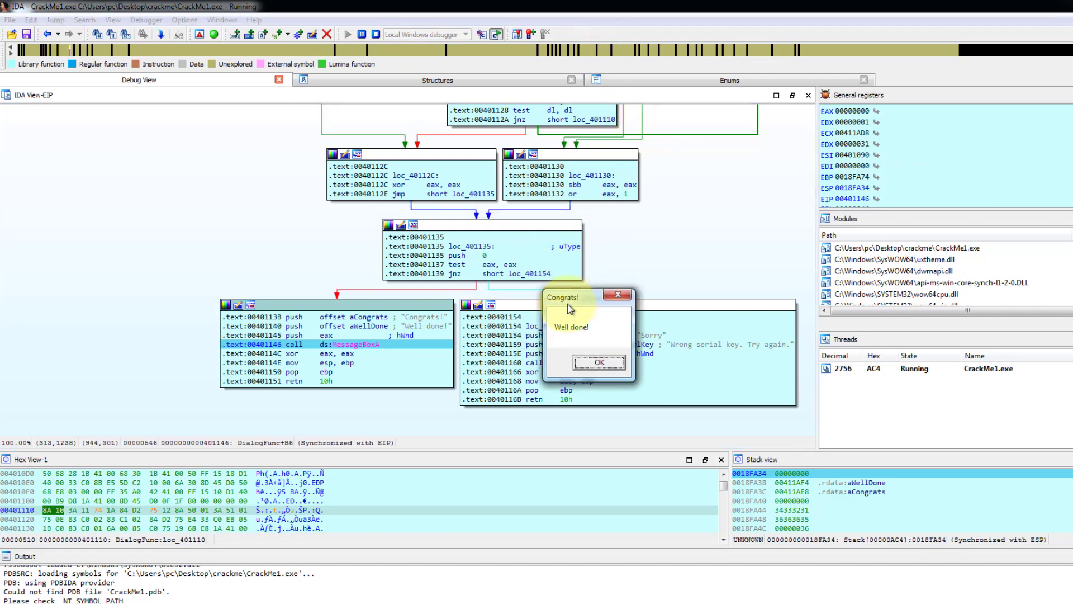
{"action": "left_click_drag", "start_coordinate": [568, 305], "coordinate": [606, 248]}
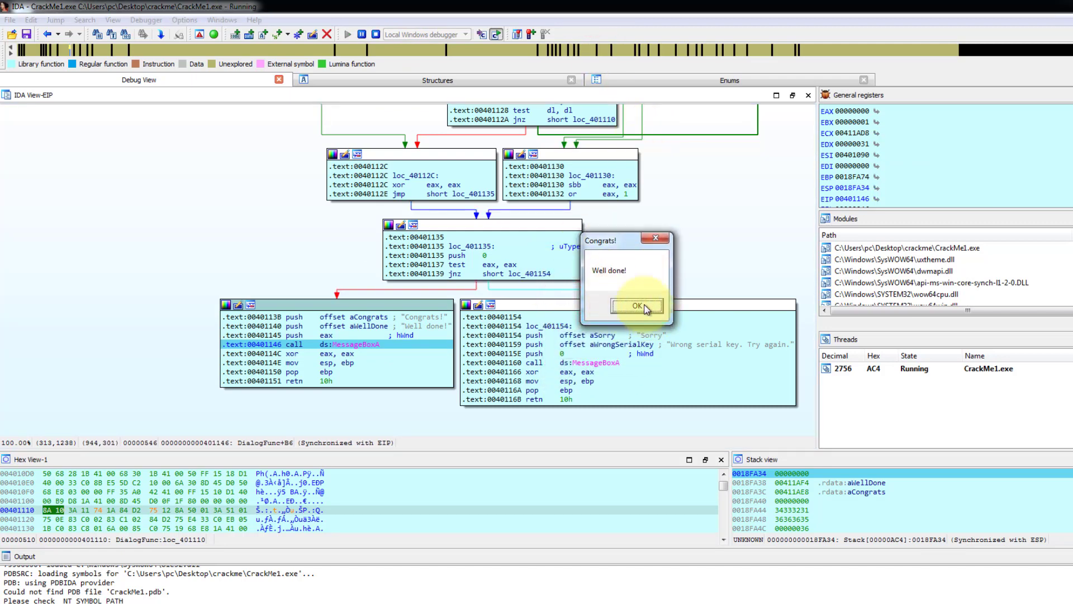
{"action": "left_click", "coordinate": [634, 307]}
{"action": "left_click", "coordinate": [343, 33]}
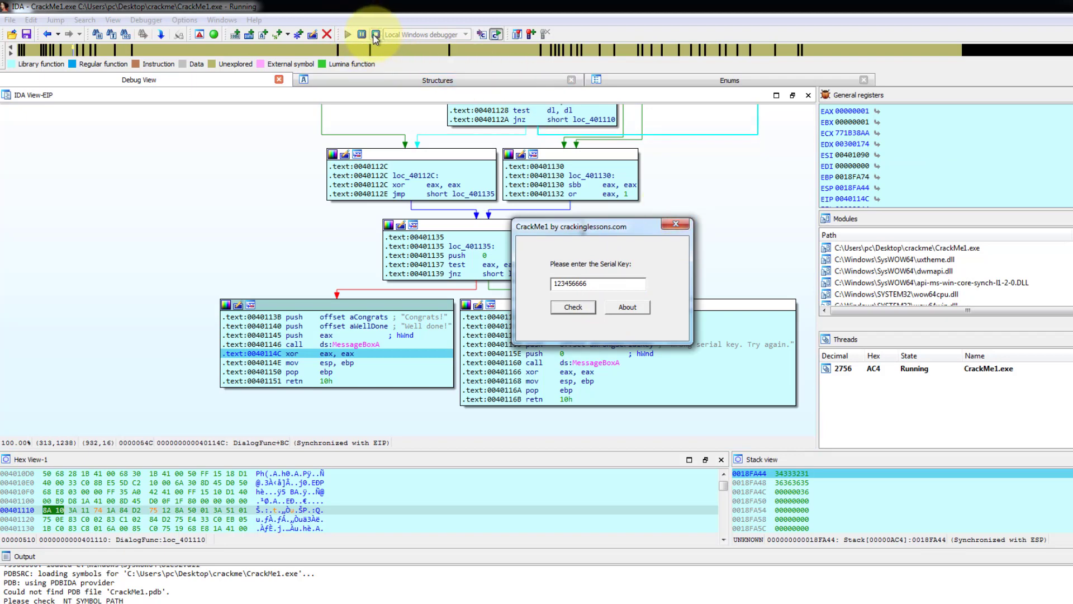
{"action": "left_click", "coordinate": [375, 36]}
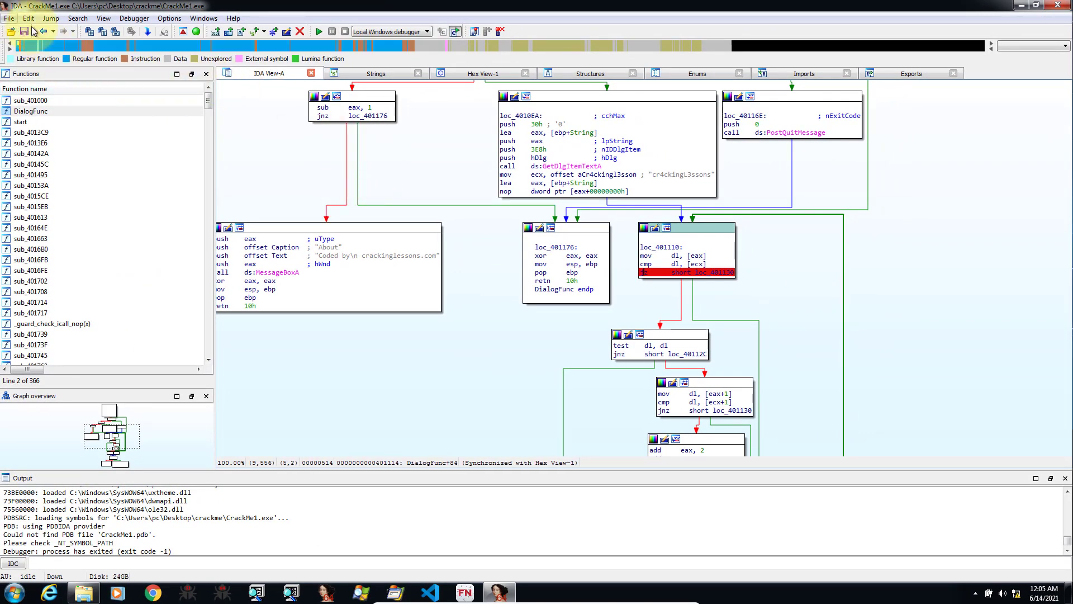
Step: Apply patches to the input file CrackMe1.exe with 'Create backup' ticked
{"action": "left_click", "coordinate": [1021, 8]}
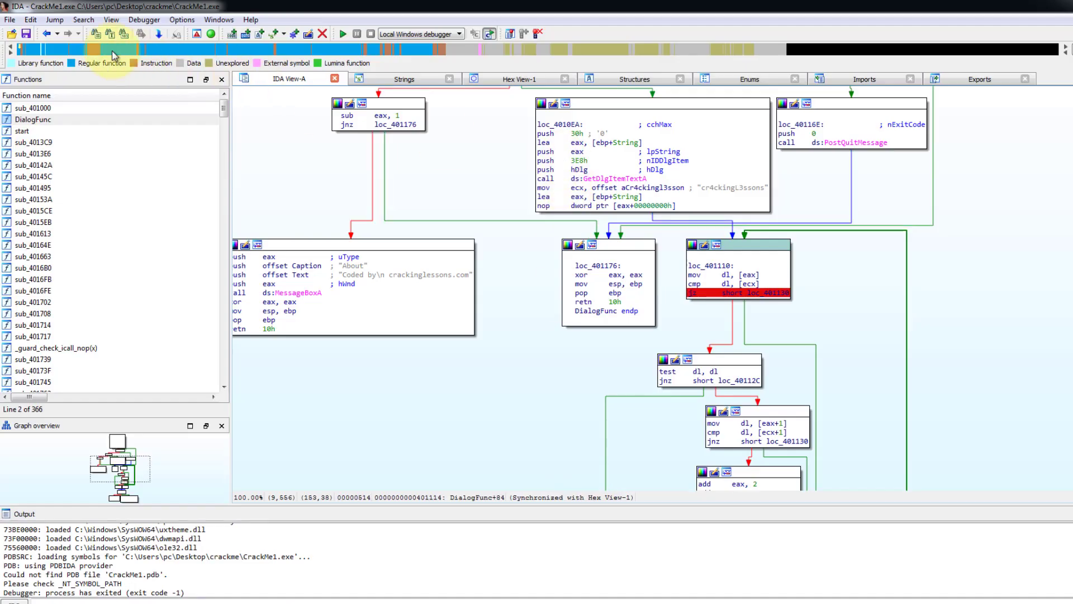
{"action": "left_click", "coordinate": [11, 19]}
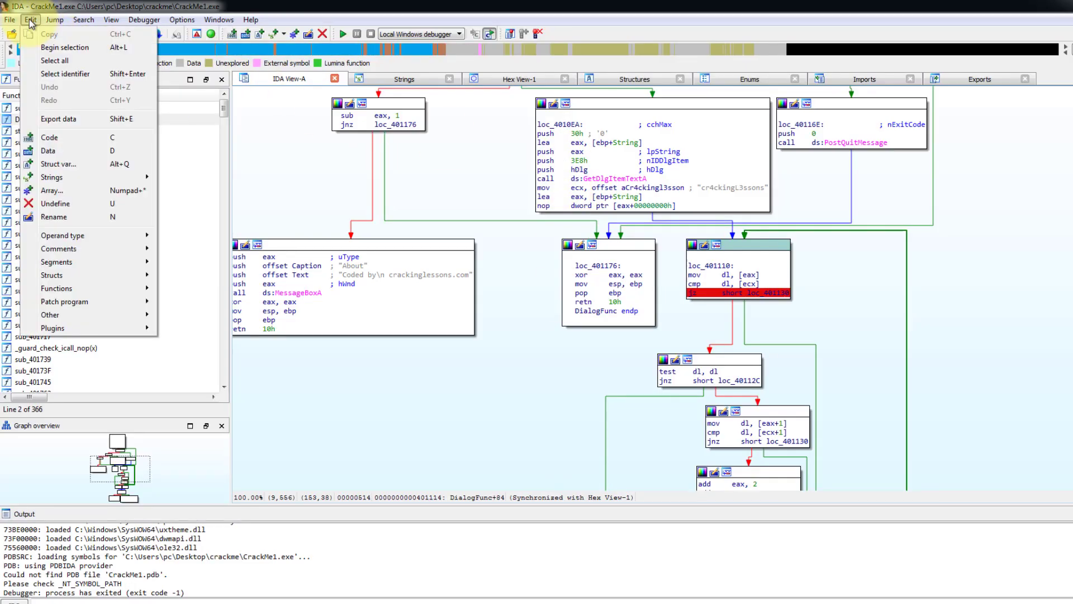
{"action": "left_click", "coordinate": [143, 304]}
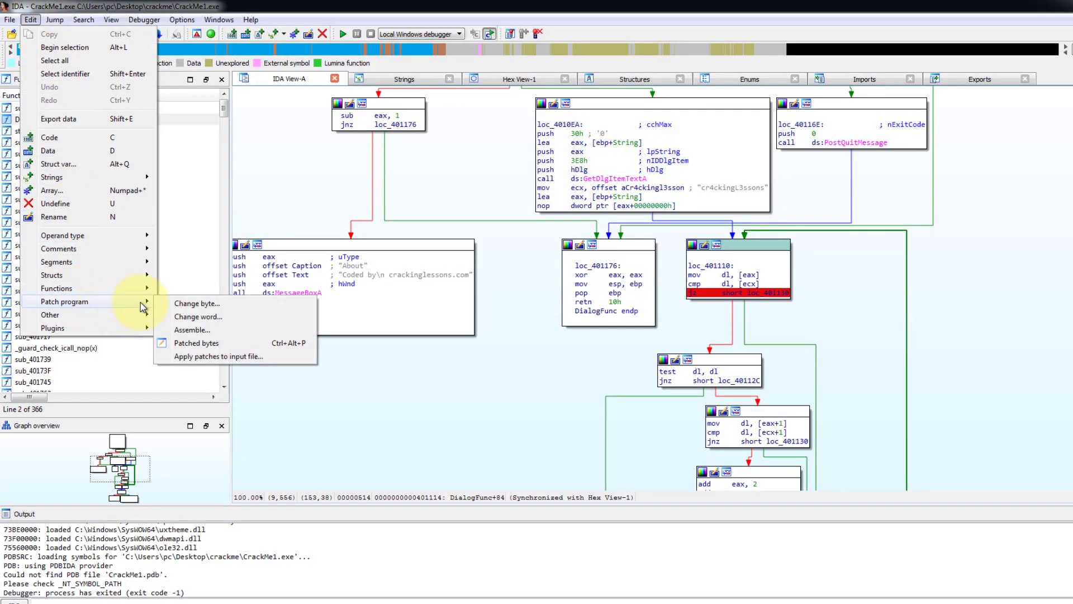
{"action": "left_click", "coordinate": [250, 361]}
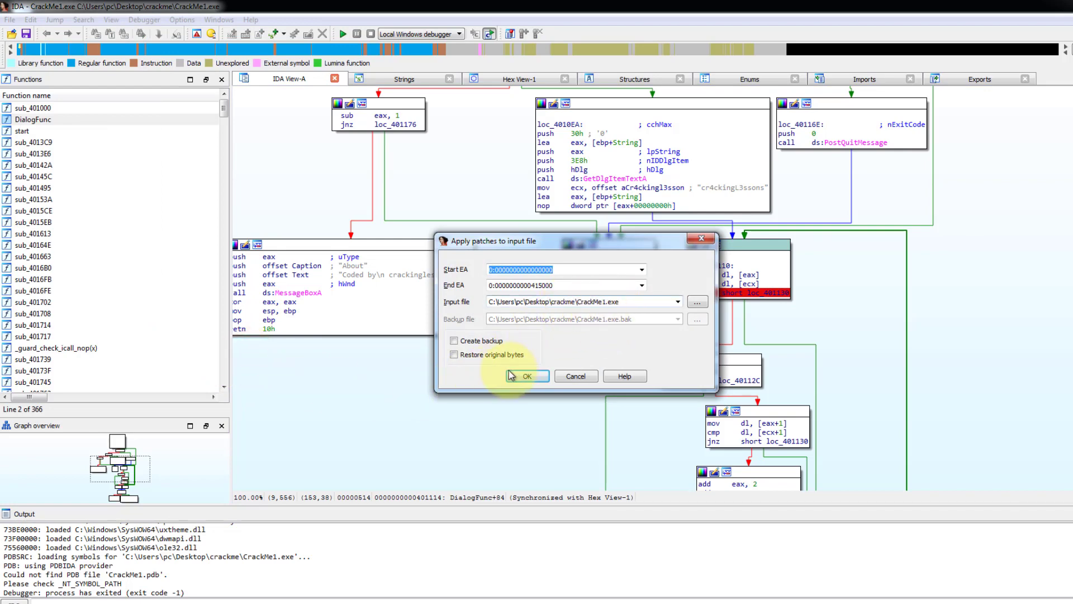
{"action": "left_click", "coordinate": [454, 340]}
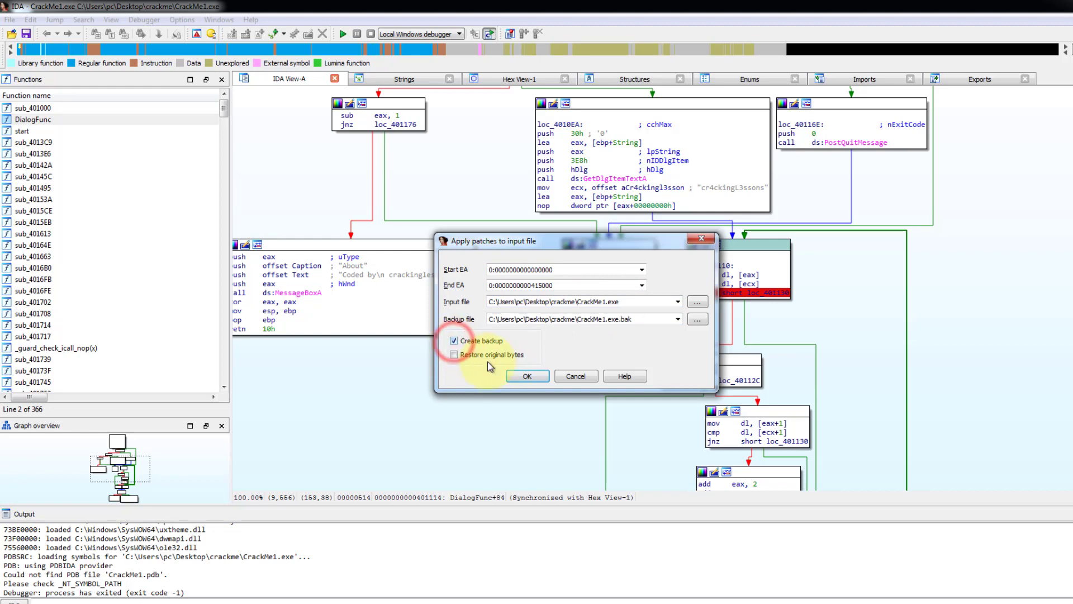
{"action": "left_click", "coordinate": [527, 377]}
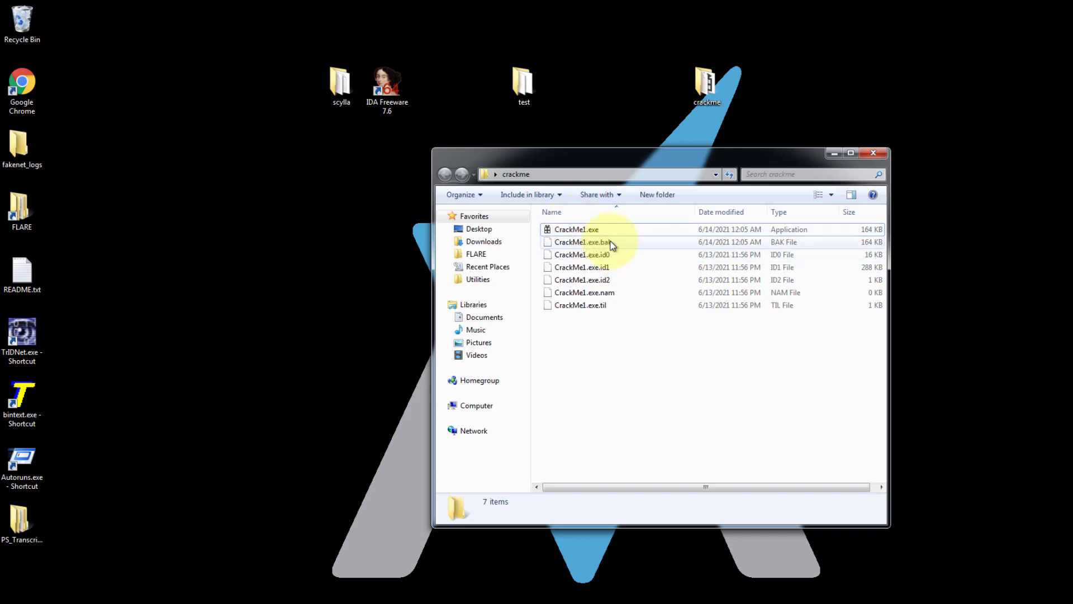
Step: Launch patched CrackMe1.exe, check a made-up serial to get Congrats, then return to IDA
{"action": "left_click", "coordinate": [582, 232]}
{"action": "double_click", "coordinate": [581, 231]}
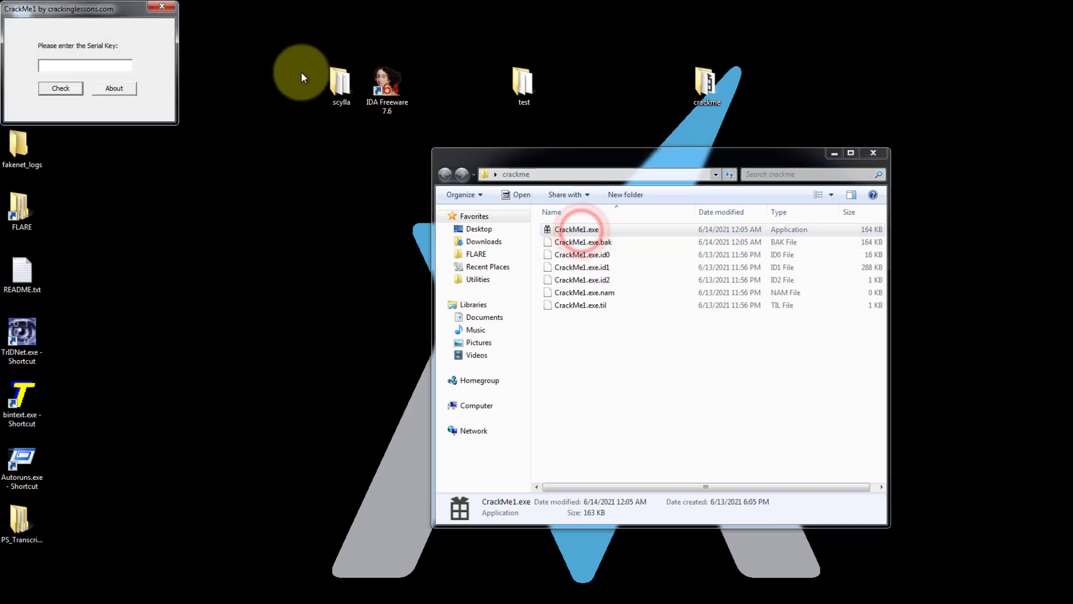
{"action": "left_click_drag", "start_coordinate": [104, 8], "coordinate": [331, 120]}
{"action": "left_click", "coordinate": [299, 173]}
{"action": "type", "text": "1232323232323"}
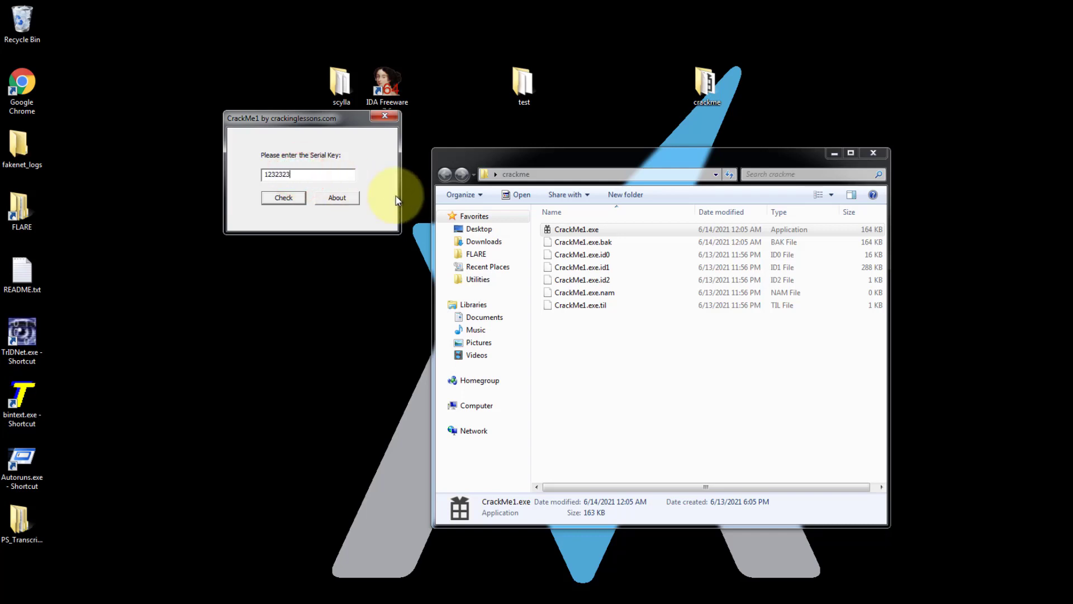
{"action": "left_click", "coordinate": [287, 200]}
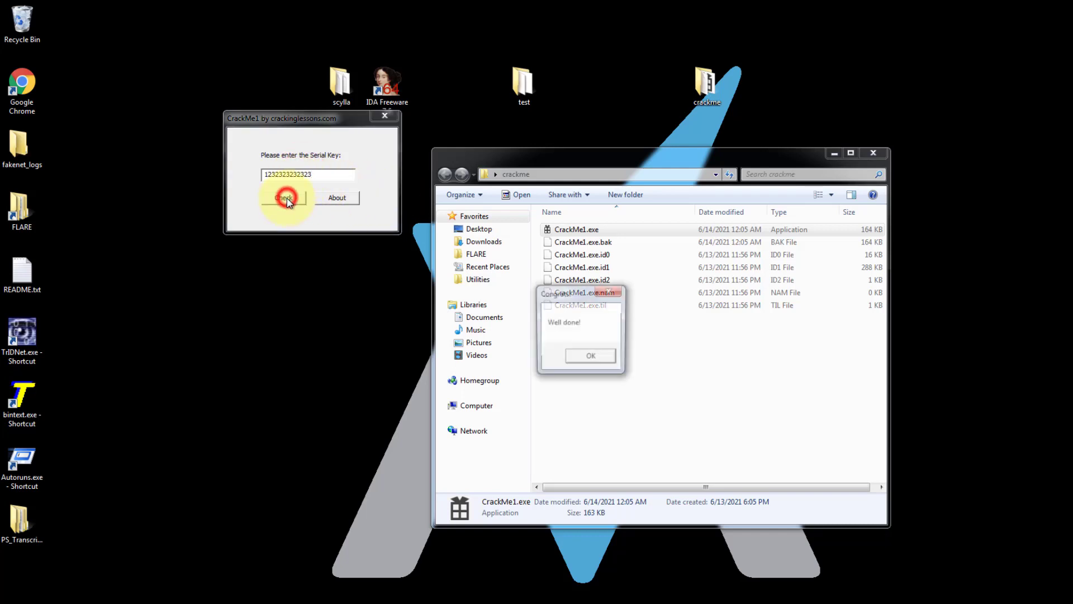
{"action": "left_click_drag", "start_coordinate": [564, 296], "coordinate": [329, 263]}
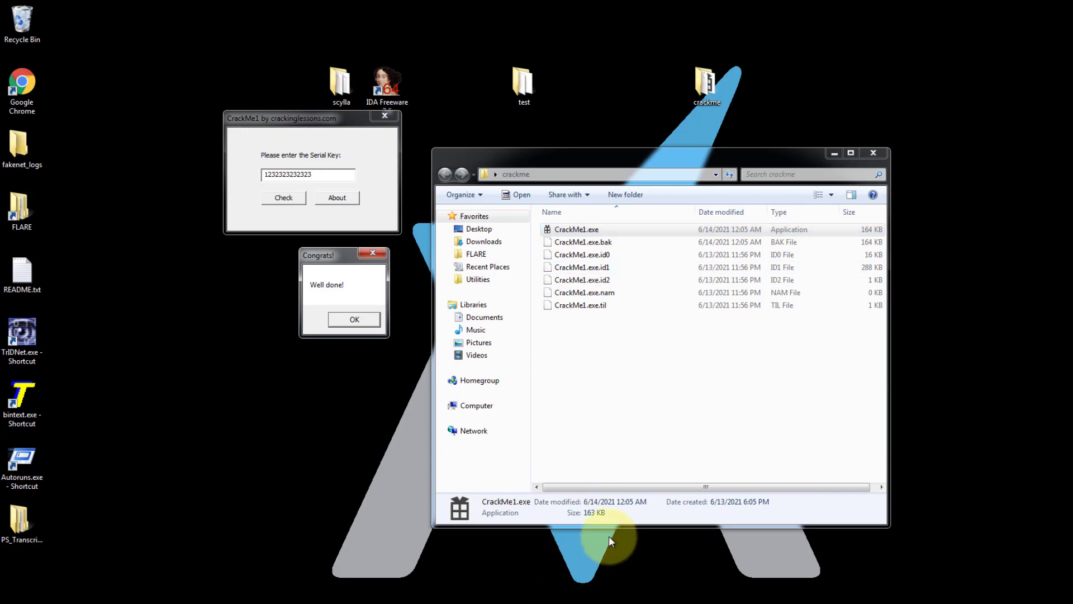
{"action": "left_click", "coordinate": [575, 597]}
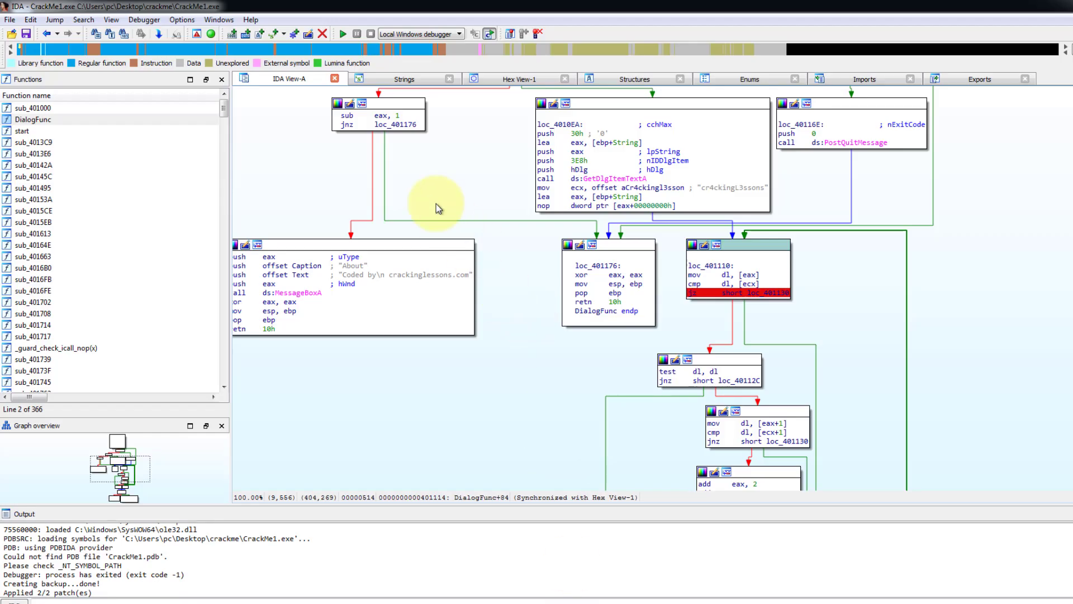